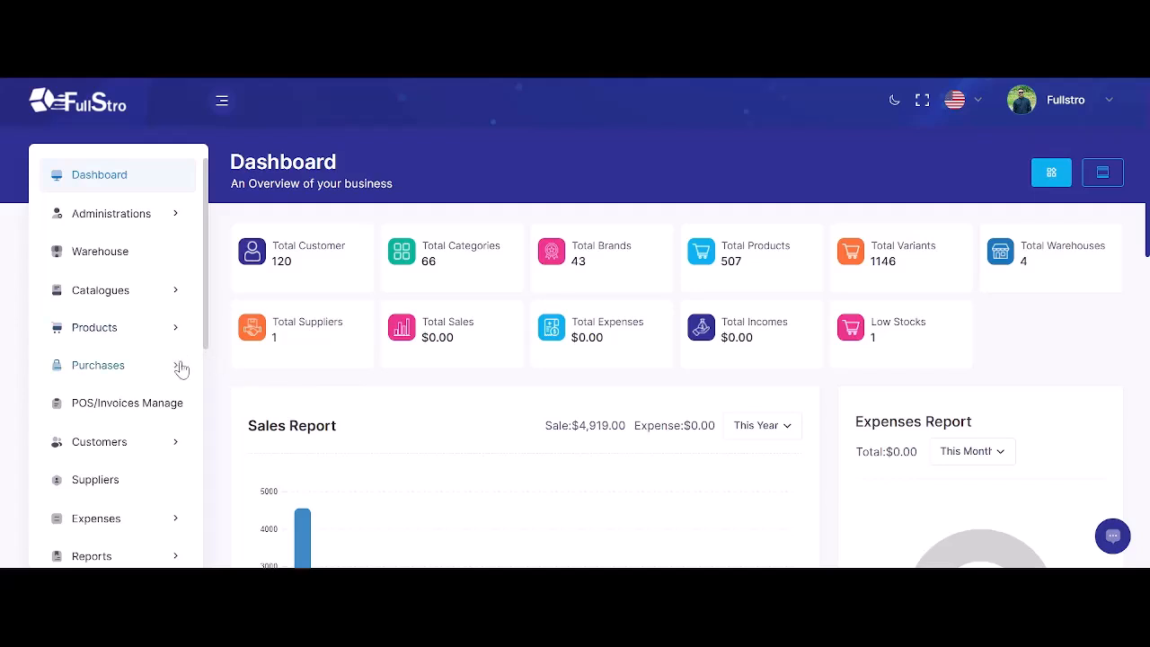
- Open the purchase list in the Purchases section and review its entries
{"action": "left_click", "coordinate": [179, 365]}
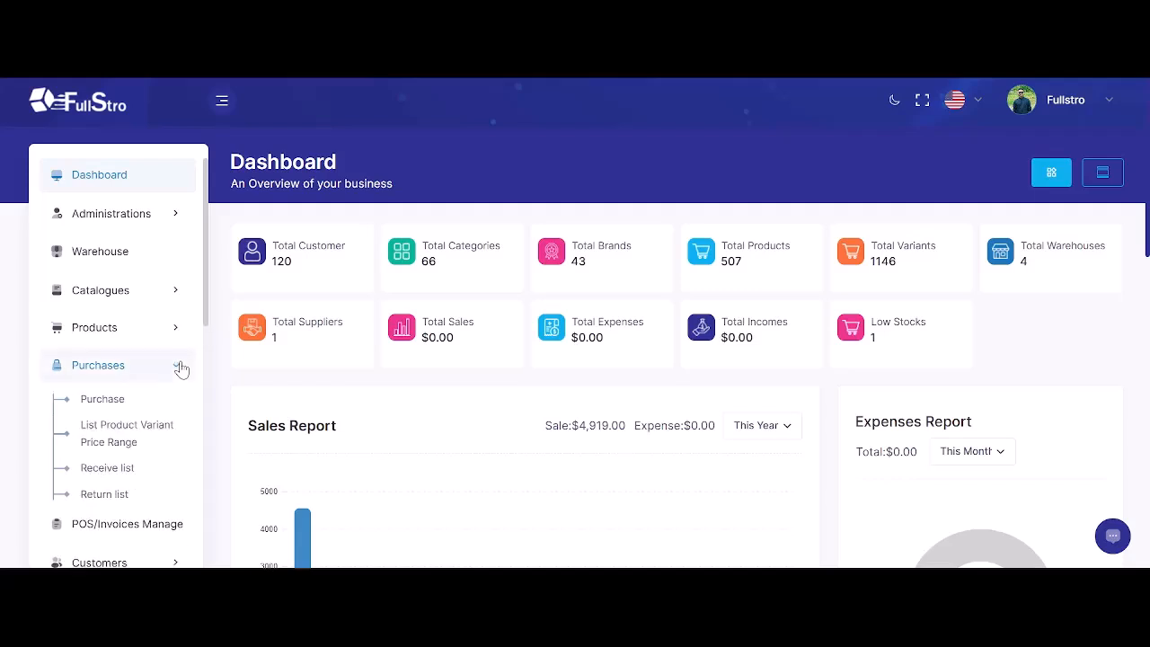
{"action": "left_click", "coordinate": [116, 405]}
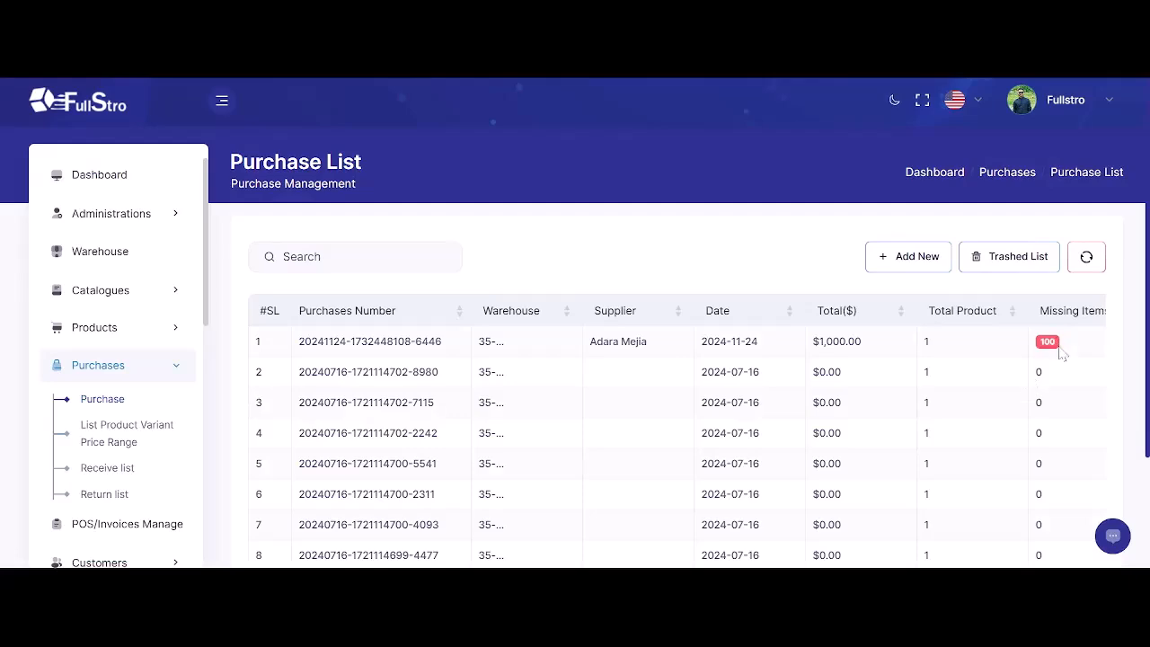
{"action": "scroll", "coordinate": [1006, 485], "scroll_direction": "down", "scroll_amount": 2}
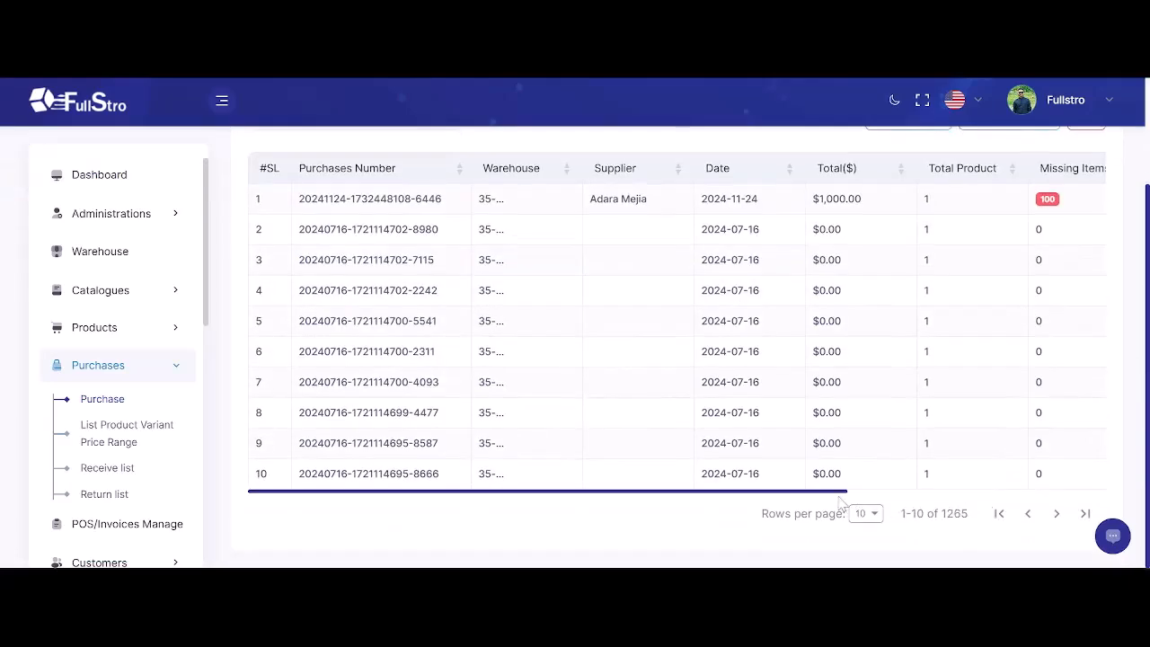
{"action": "scroll", "coordinate": [901, 462], "scroll_direction": "up", "scroll_amount": 2}
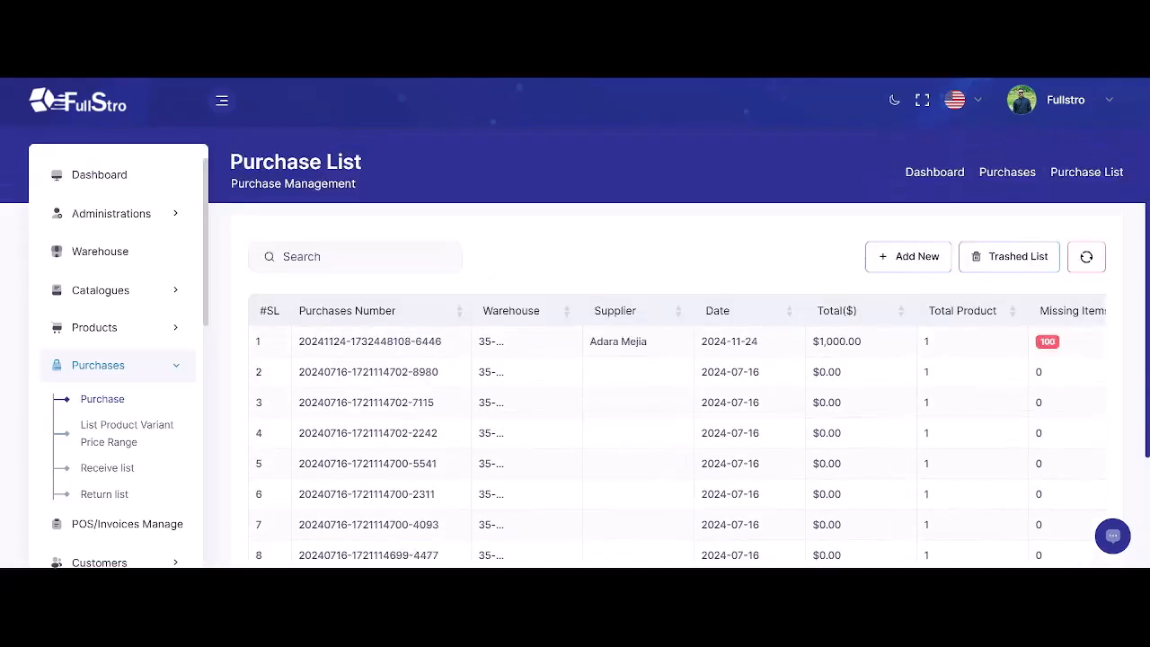
- Start a new purchase and assign the available supplier and the first listed warehouse
{"action": "left_click", "coordinate": [381, 269]}
{"action": "left_click", "coordinate": [882, 257]}
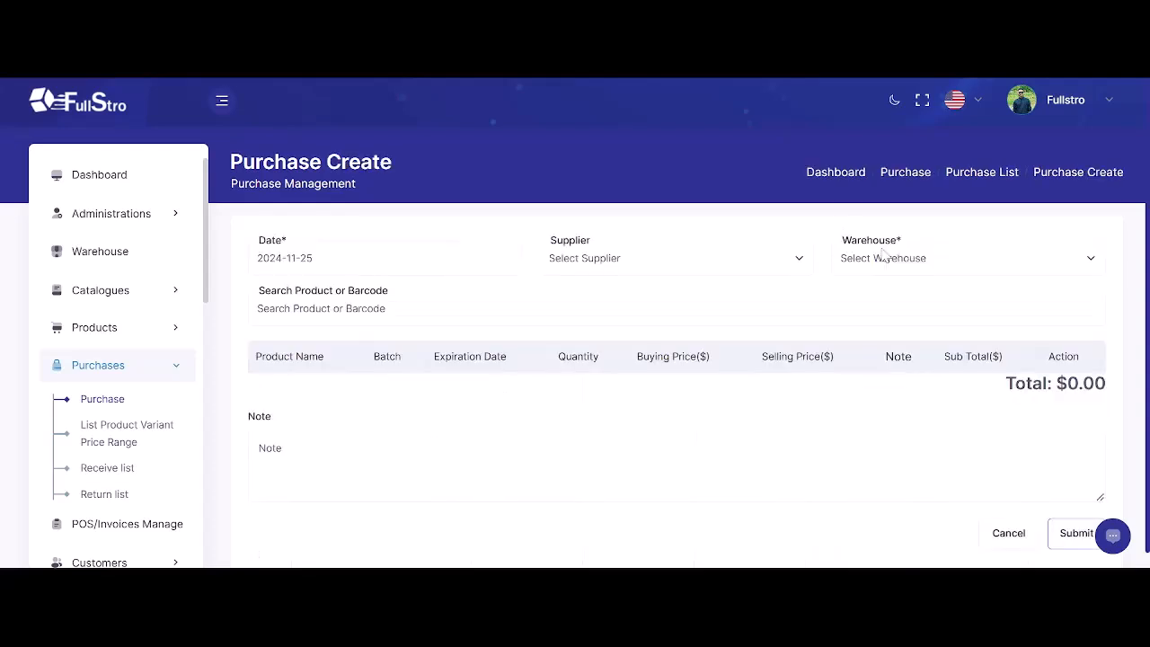
{"action": "left_click", "coordinate": [717, 268]}
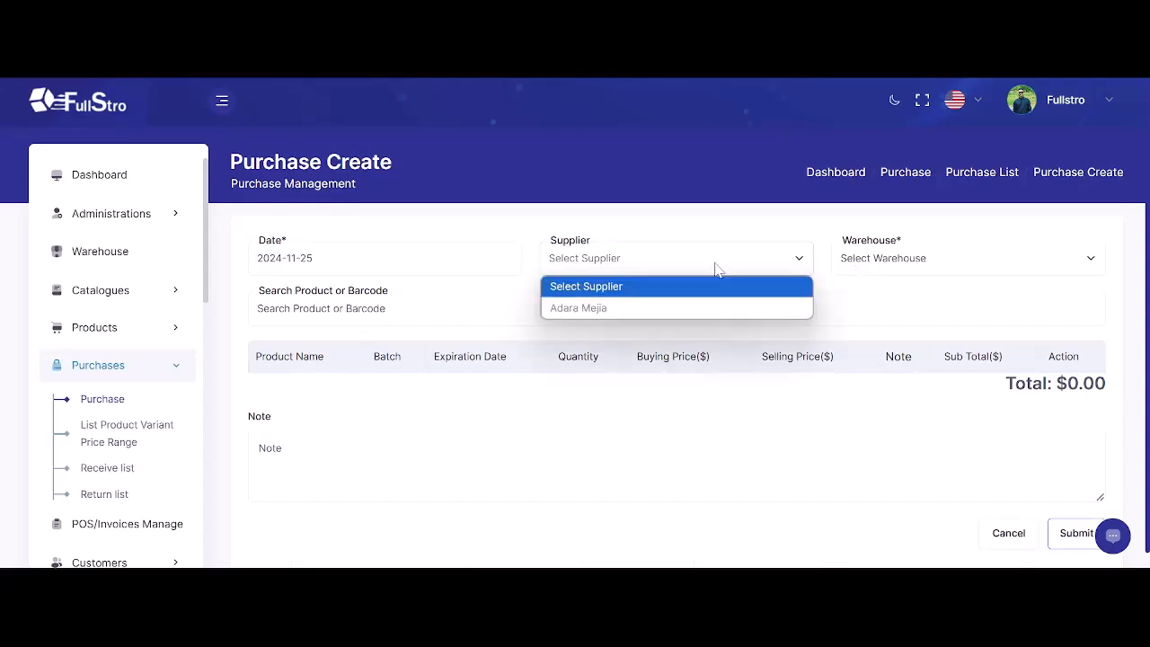
{"action": "left_click", "coordinate": [620, 310]}
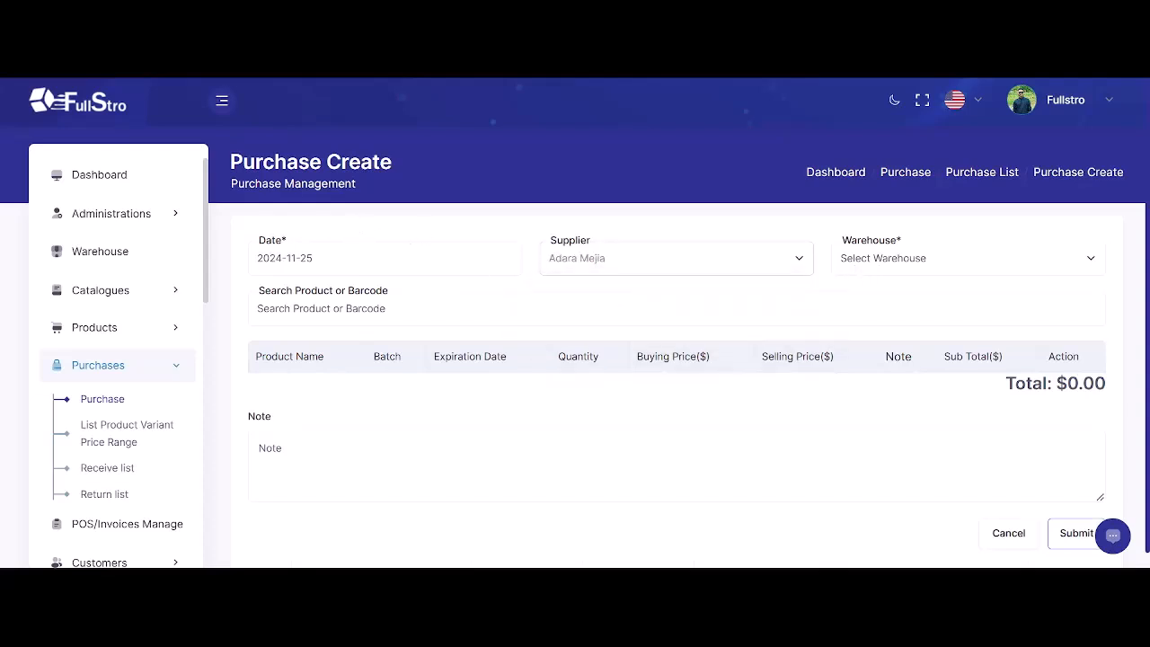
{"action": "left_click", "coordinate": [960, 274]}
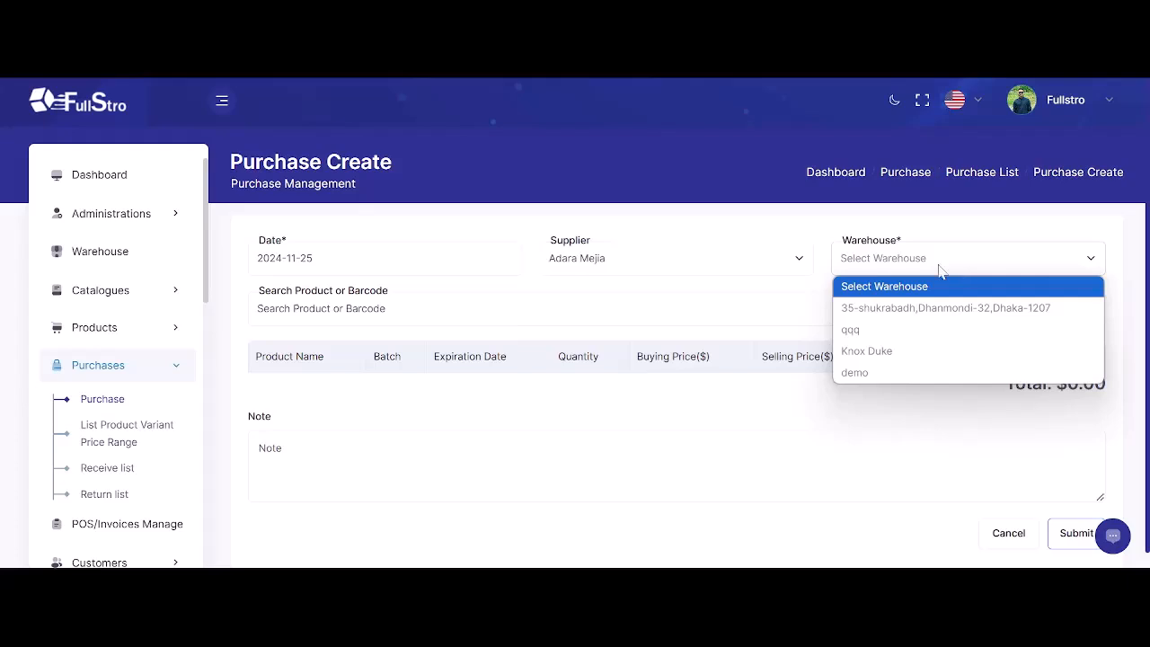
{"action": "left_click", "coordinate": [901, 307]}
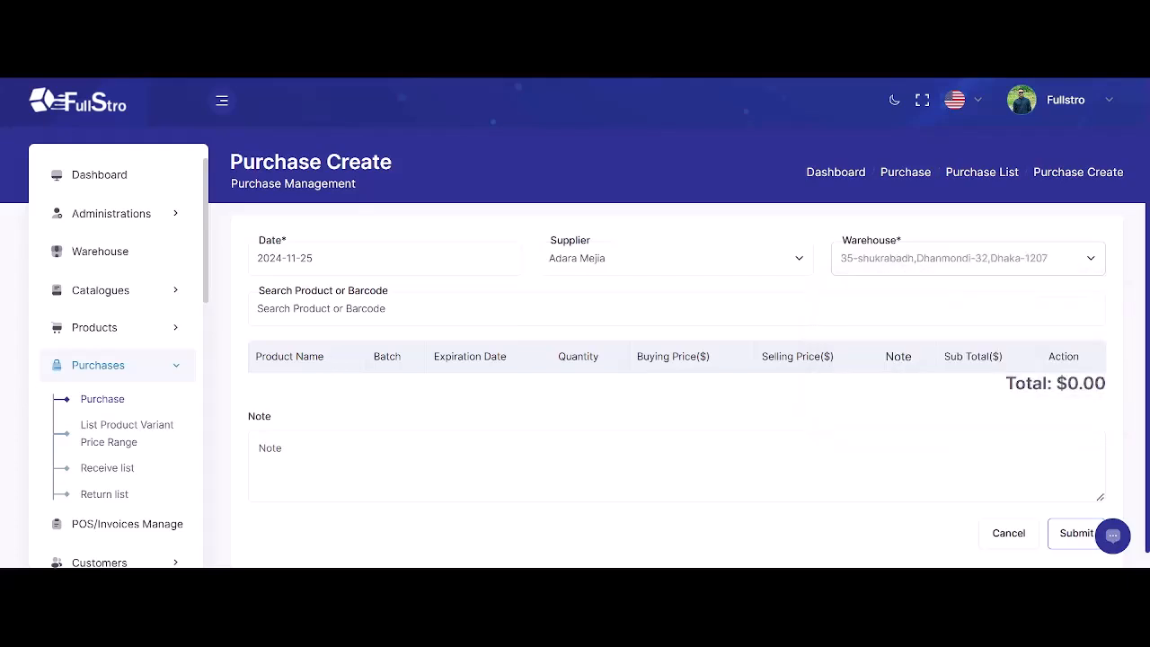
- Search for "product", add System Test Product to the new purchase and try to submit it
{"action": "left_click", "coordinate": [356, 308]}
{"action": "type", "text": "product"}
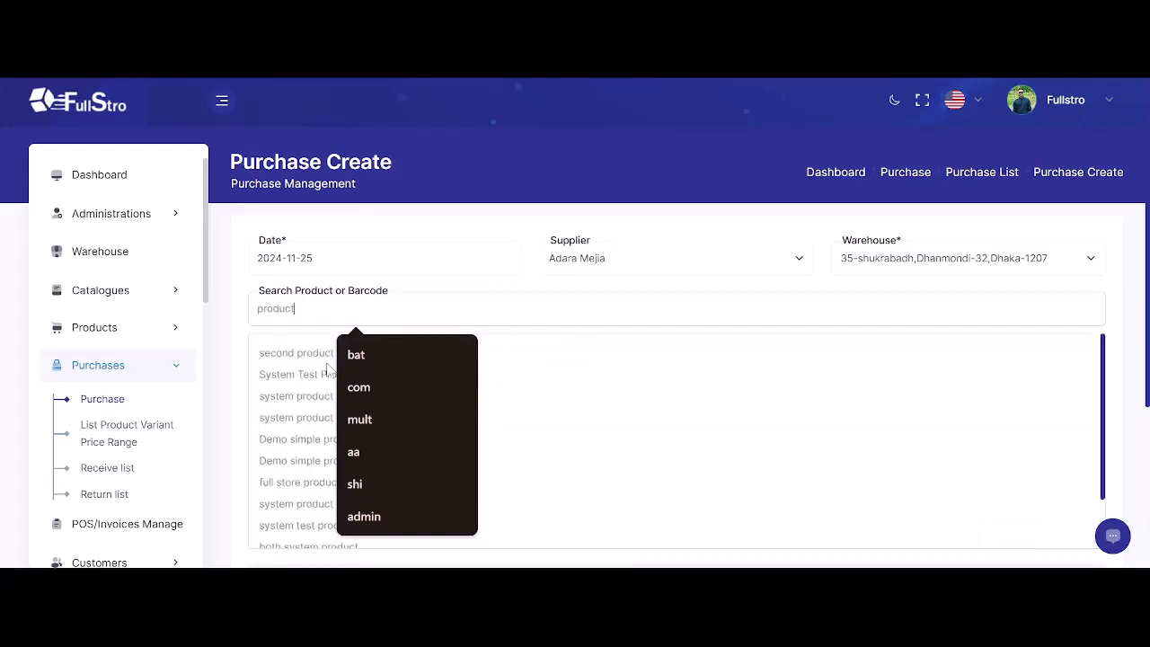
{"action": "left_click", "coordinate": [316, 375]}
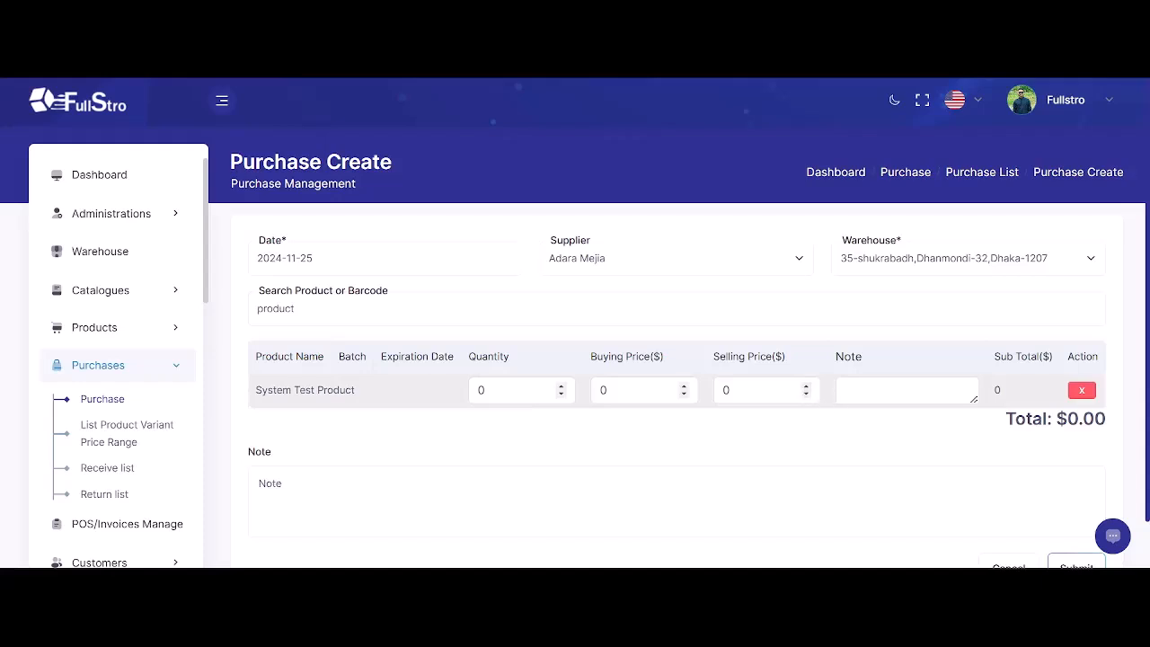
{"action": "scroll", "coordinate": [575, 360], "scroll_direction": "down", "scroll_amount": 1}
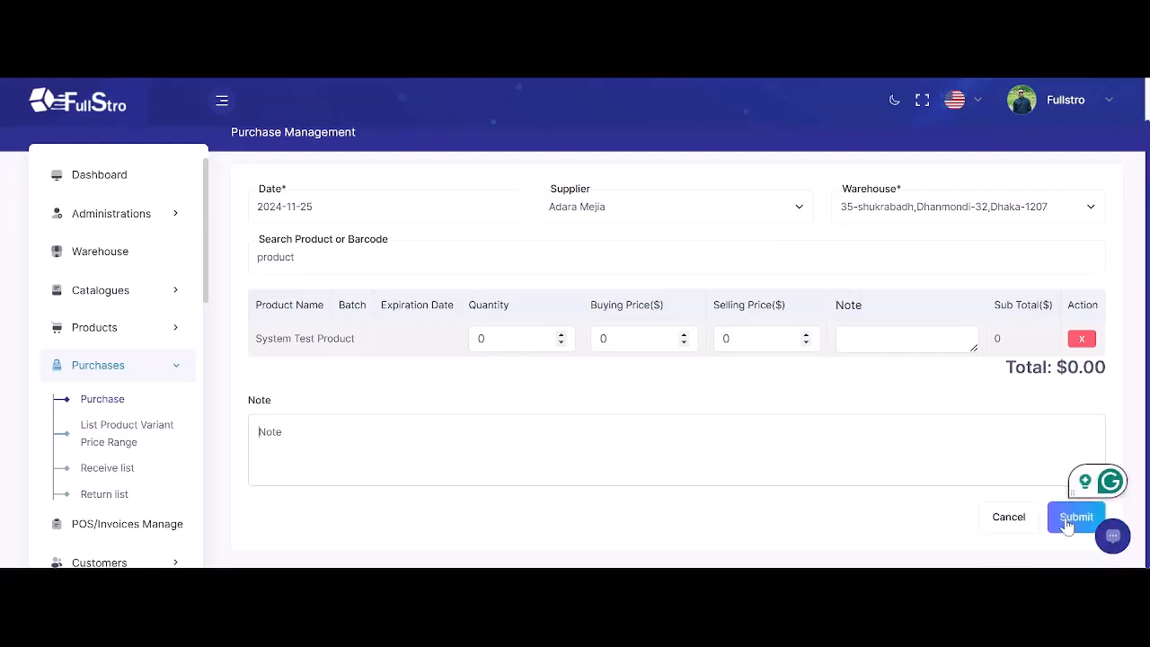
{"action": "left_click", "coordinate": [1075, 517]}
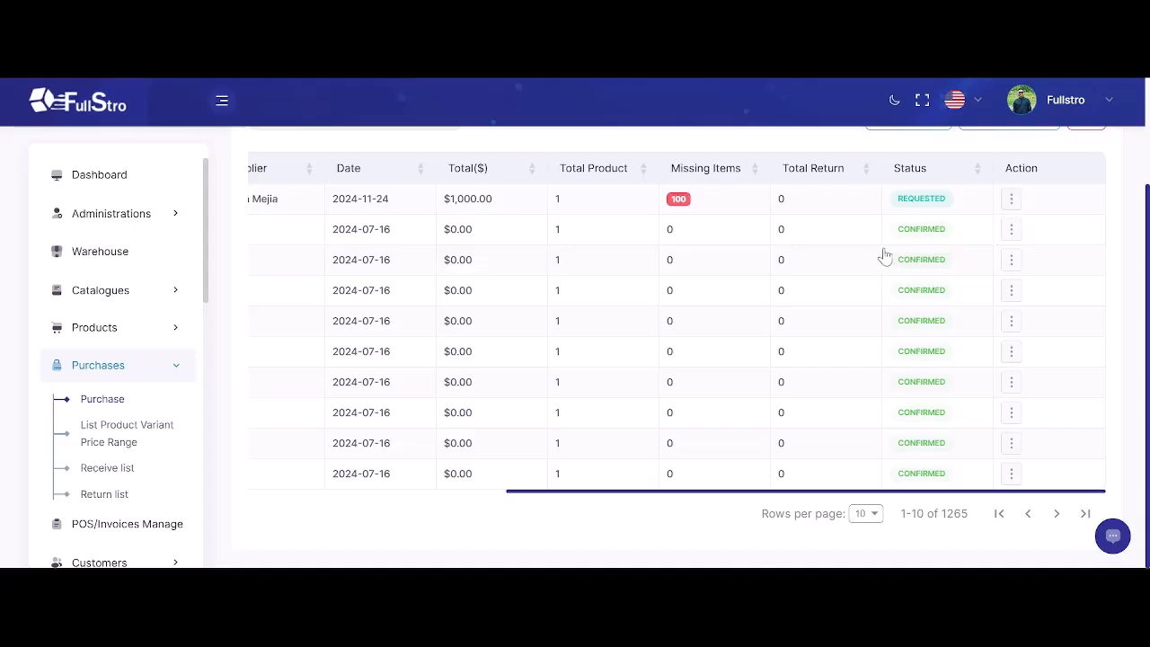
- Open the requested purchase dated 2024-11-24 for editing, check its supplier and warehouse choices, and submit the form
{"action": "scroll", "coordinate": [885, 258], "scroll_direction": "up", "scroll_amount": 2}
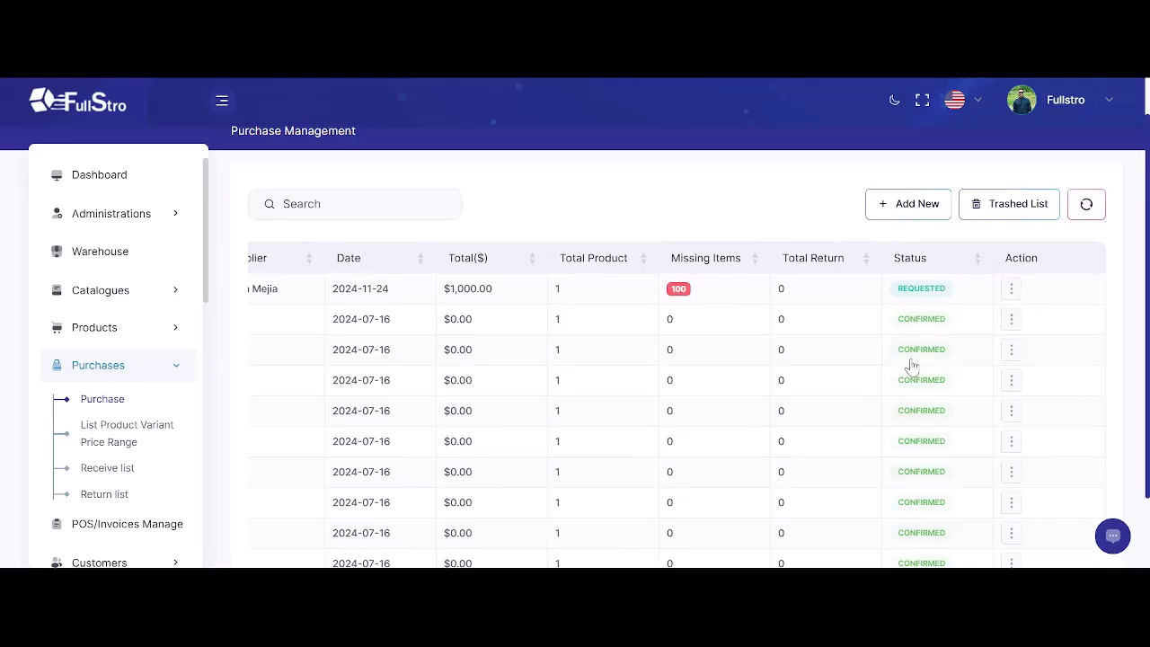
{"action": "left_click", "coordinate": [1011, 289]}
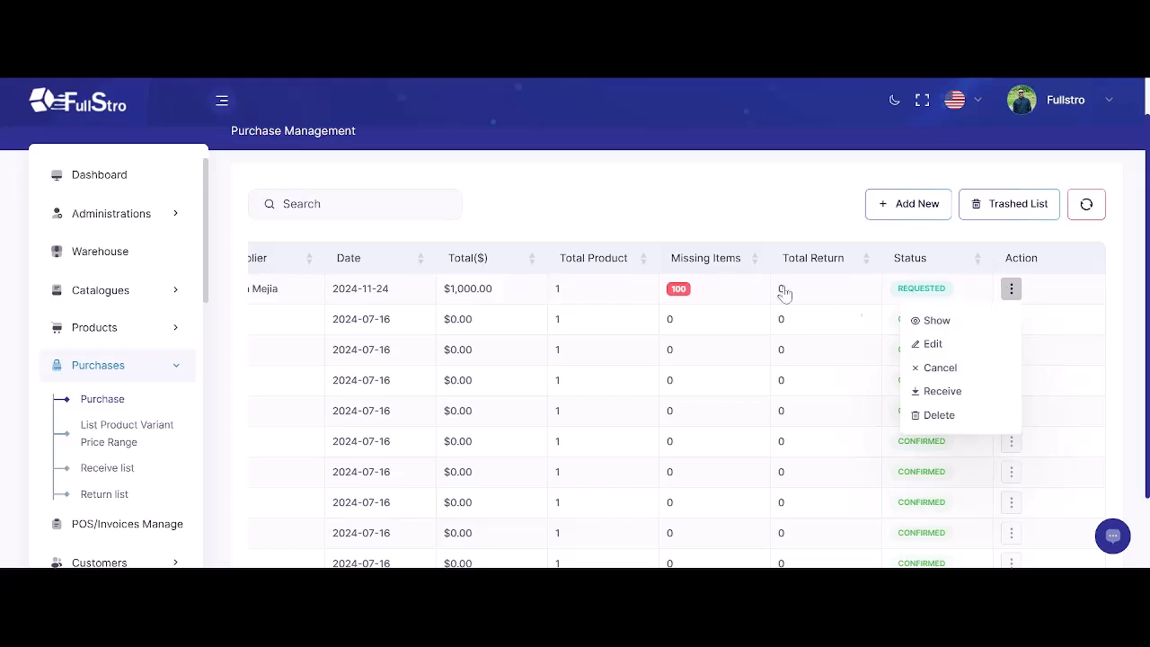
{"action": "left_click", "coordinate": [935, 345]}
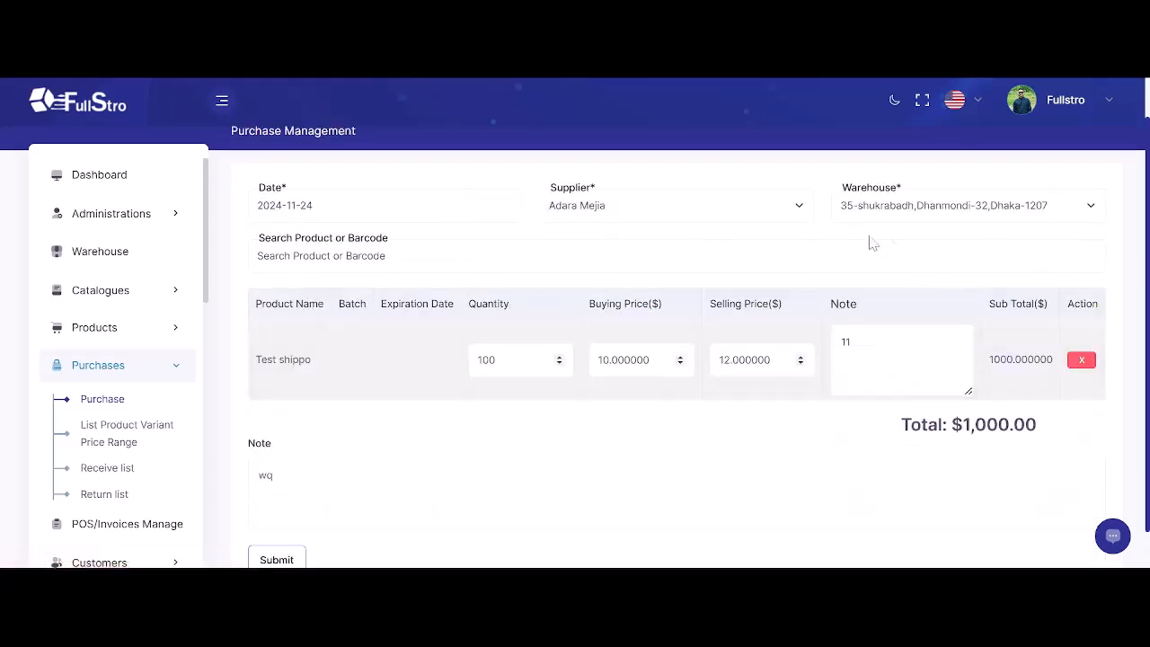
{"action": "left_click", "coordinate": [738, 214]}
{"action": "left_click", "coordinate": [930, 214]}
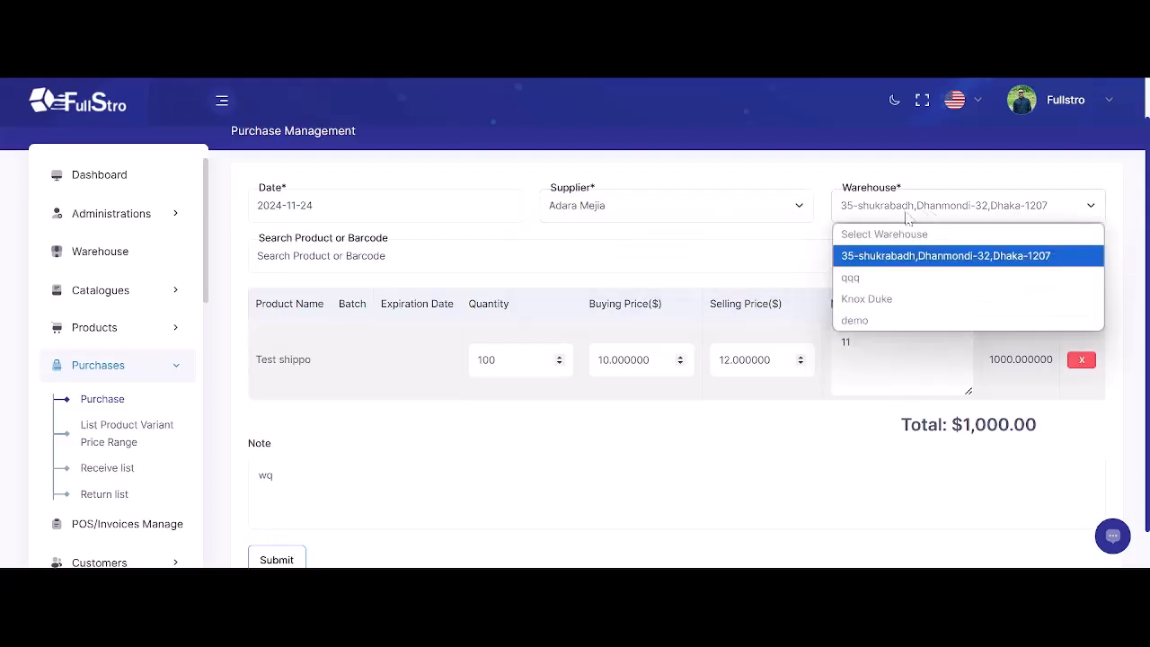
{"action": "scroll", "coordinate": [576, 404], "scroll_direction": "down", "scroll_amount": 1}
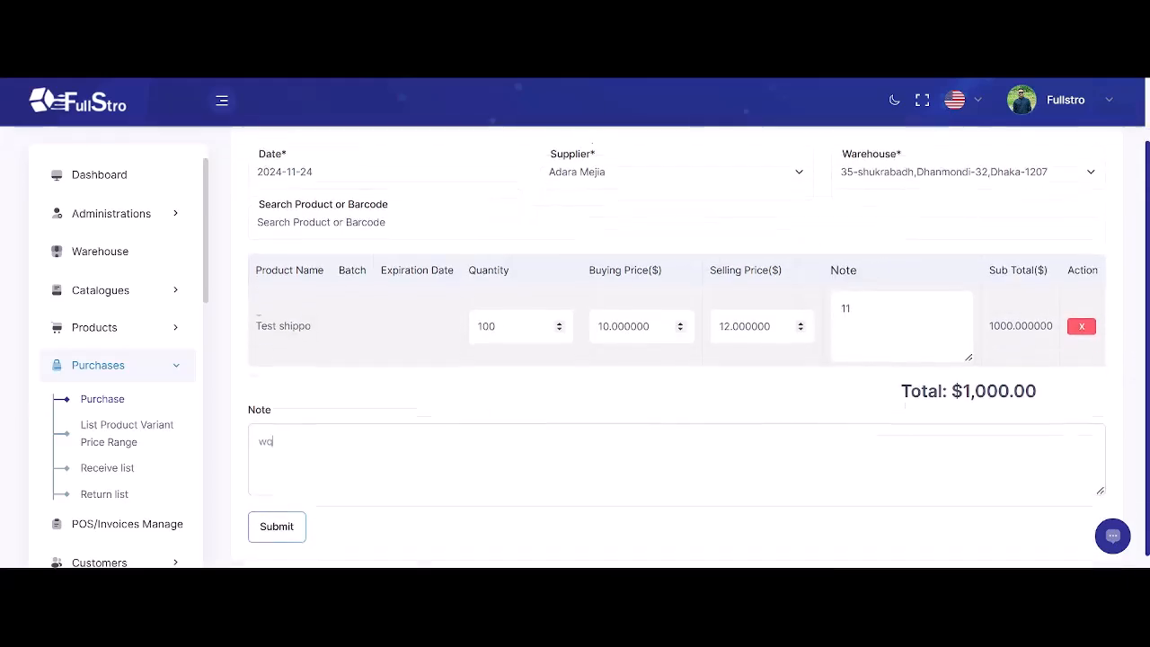
{"action": "left_click", "coordinate": [279, 519]}
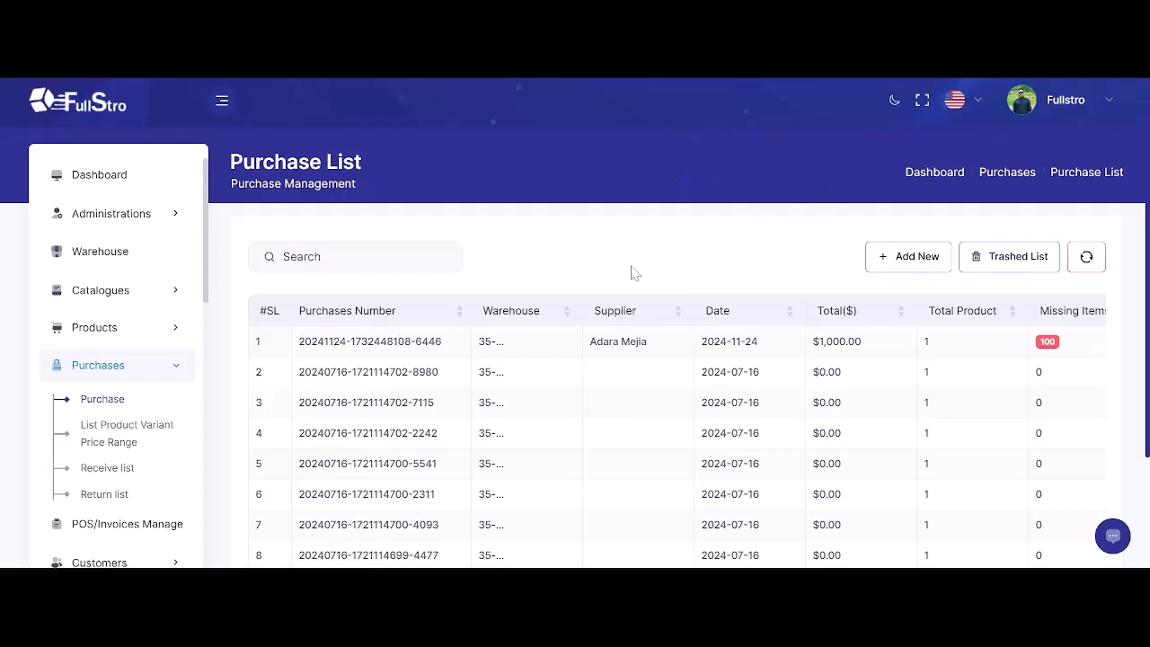
- Show the details of the requested purchase dated 2024-11-24
{"action": "scroll", "coordinate": [631, 273], "scroll_direction": "down", "scroll_amount": 1}
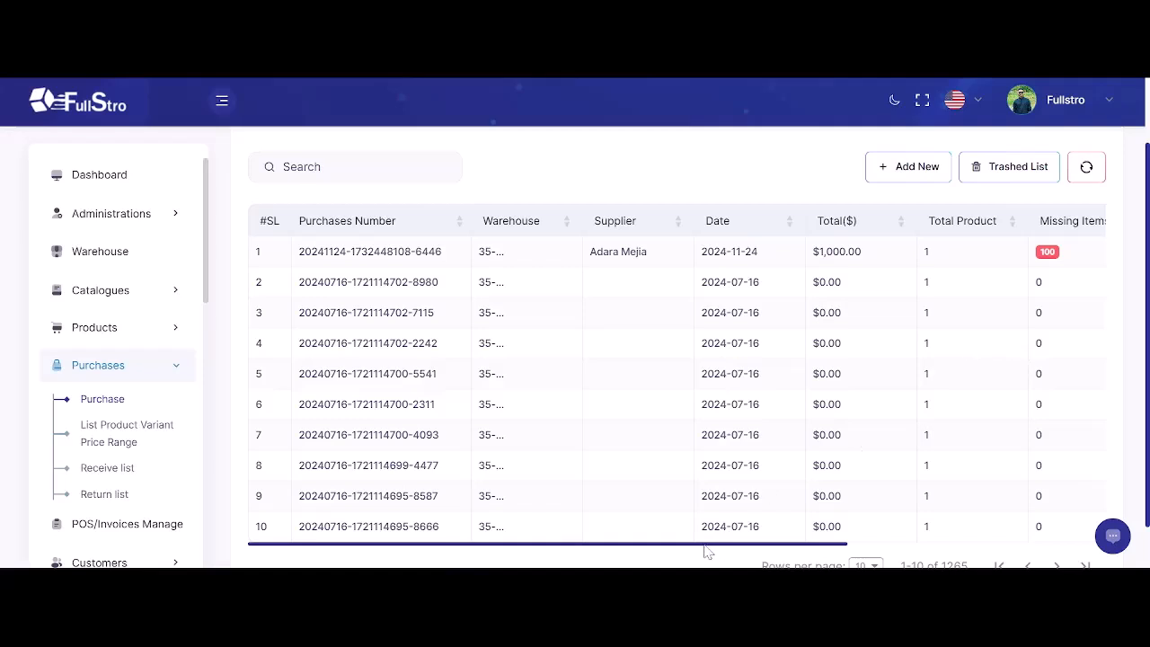
{"action": "left_click_drag", "start_coordinate": [707, 551], "coordinate": [1019, 547]}
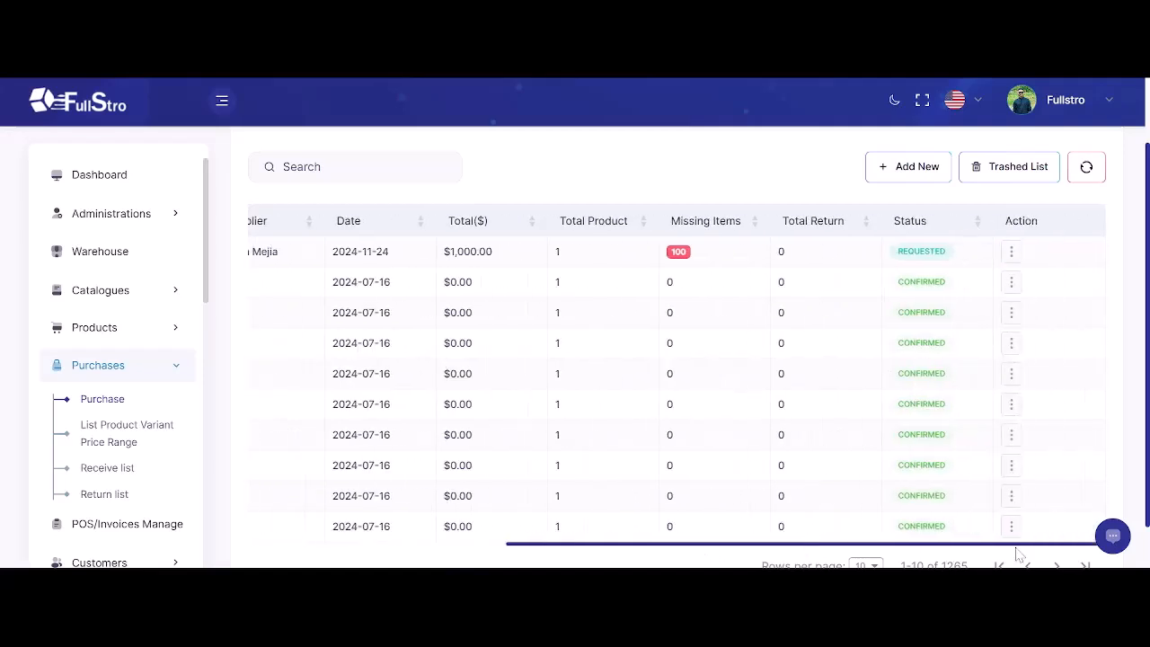
{"action": "scroll", "coordinate": [735, 352], "scroll_direction": "up", "scroll_amount": 1}
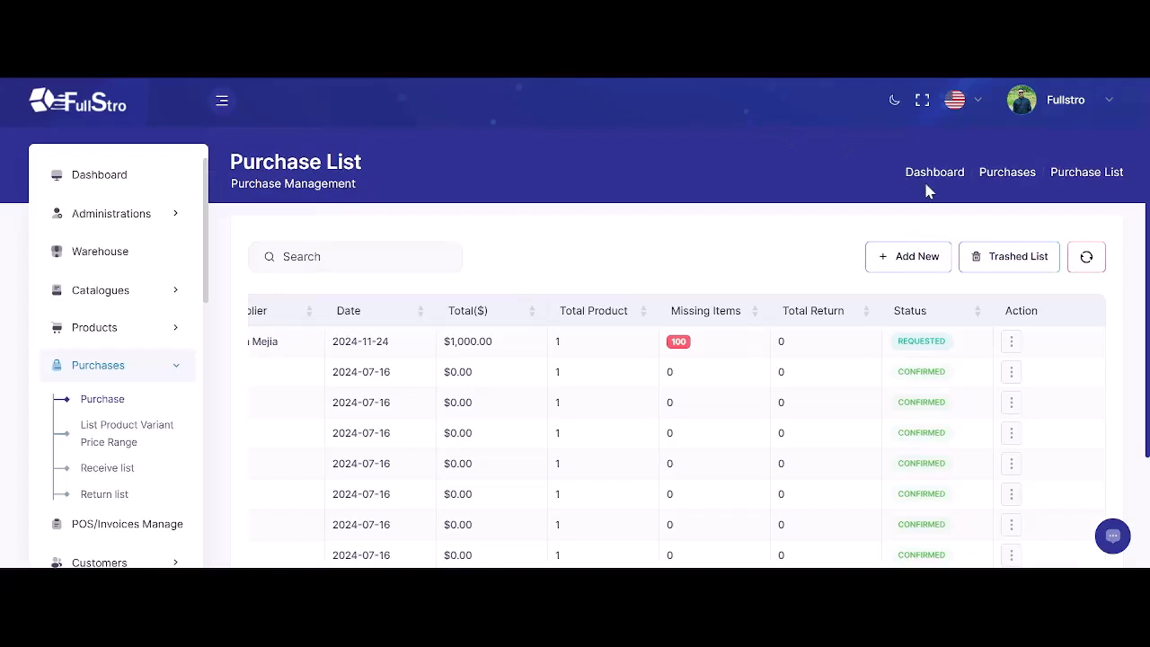
{"action": "left_click", "coordinate": [1010, 343]}
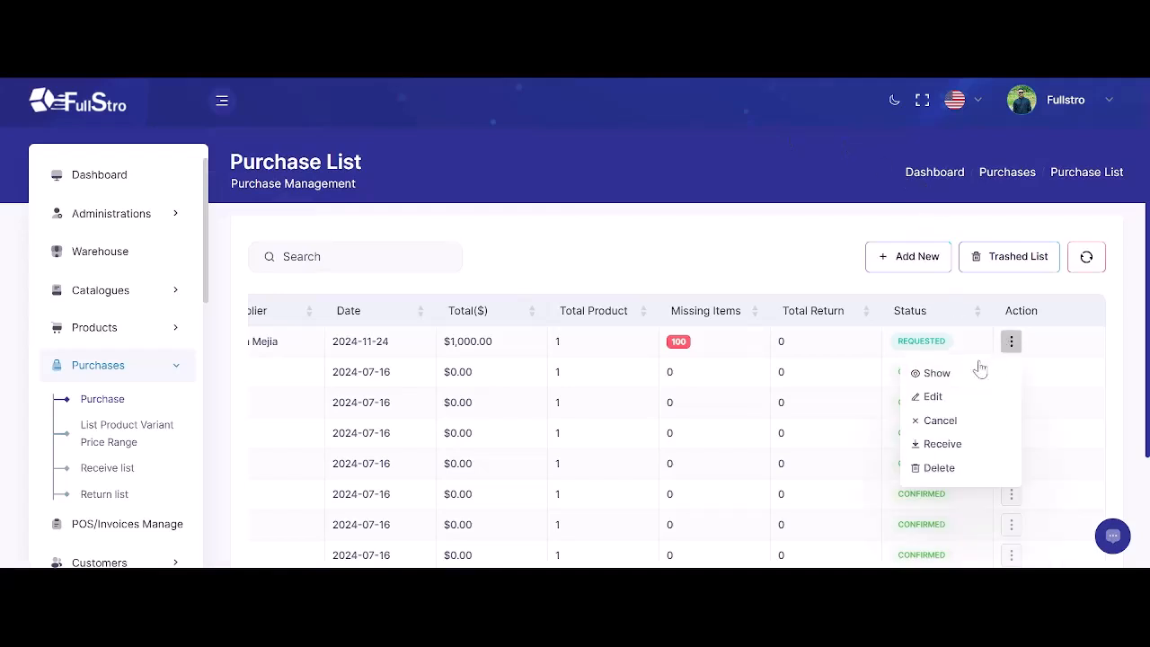
{"action": "left_click", "coordinate": [937, 374]}
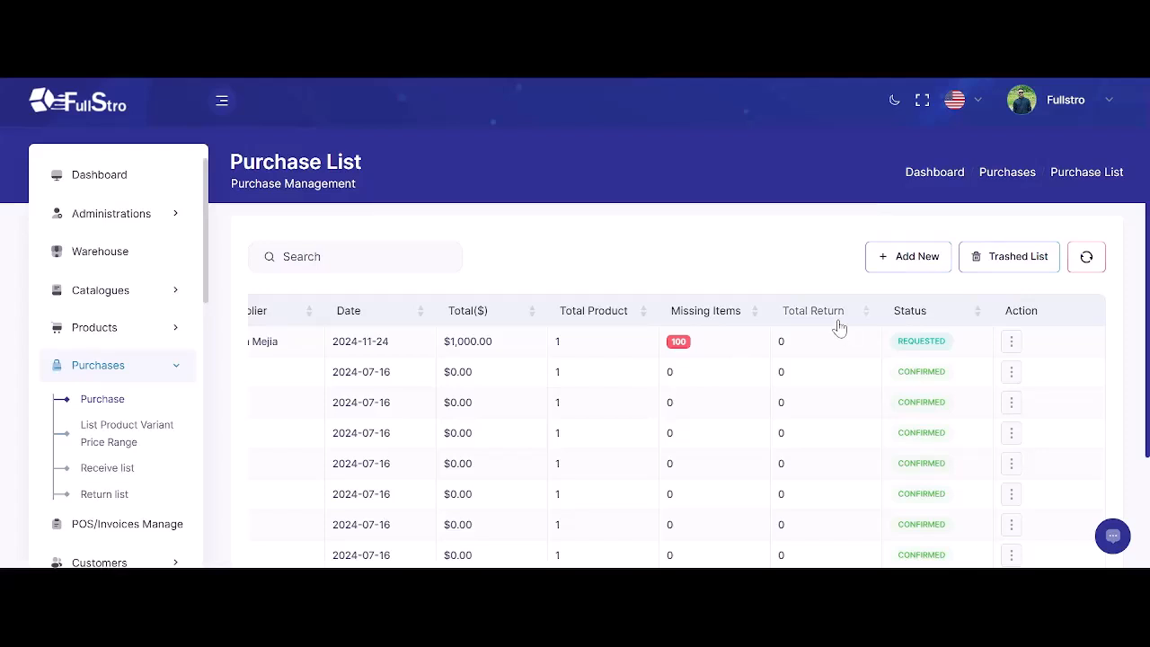
- Open the cancellation form for the requested 2024-11-24 purchase and try to submit it without a note
{"action": "scroll", "coordinate": [828, 325], "scroll_direction": "down", "scroll_amount": 1}
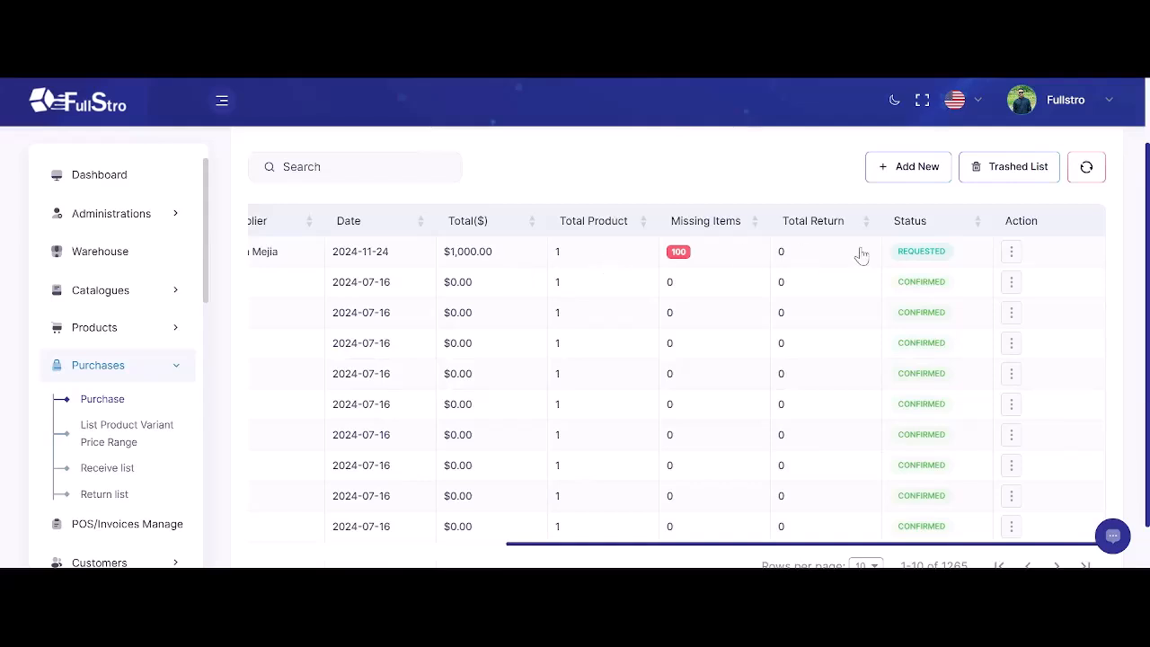
{"action": "left_click", "coordinate": [1011, 253]}
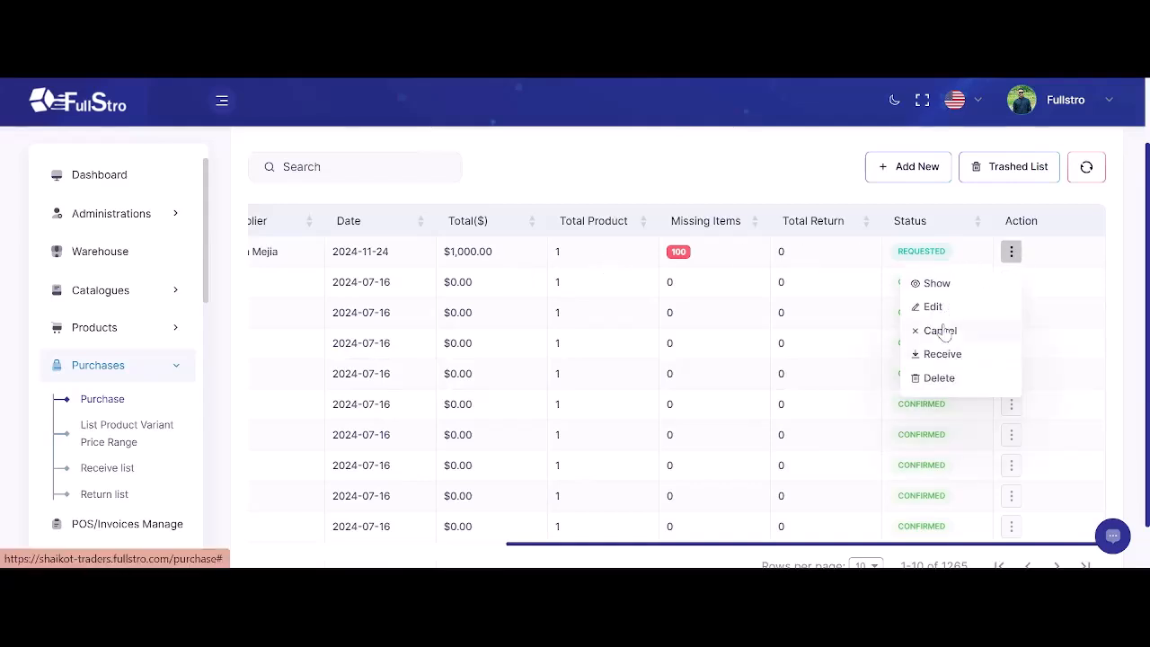
{"action": "left_click", "coordinate": [941, 331]}
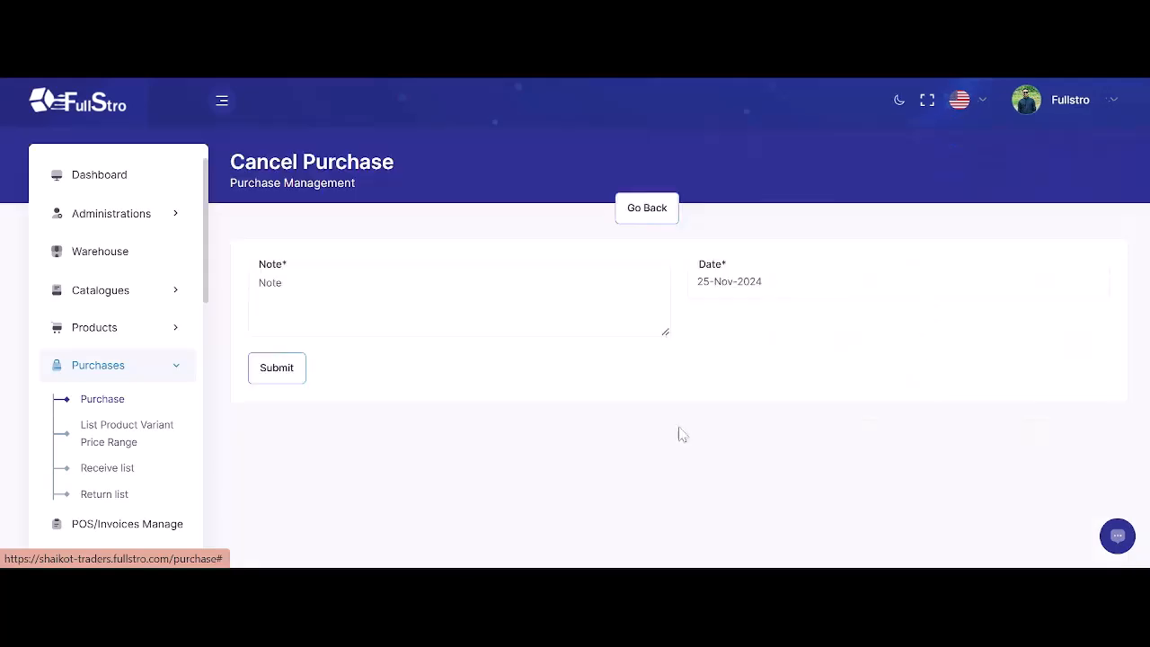
{"action": "left_click", "coordinate": [275, 370]}
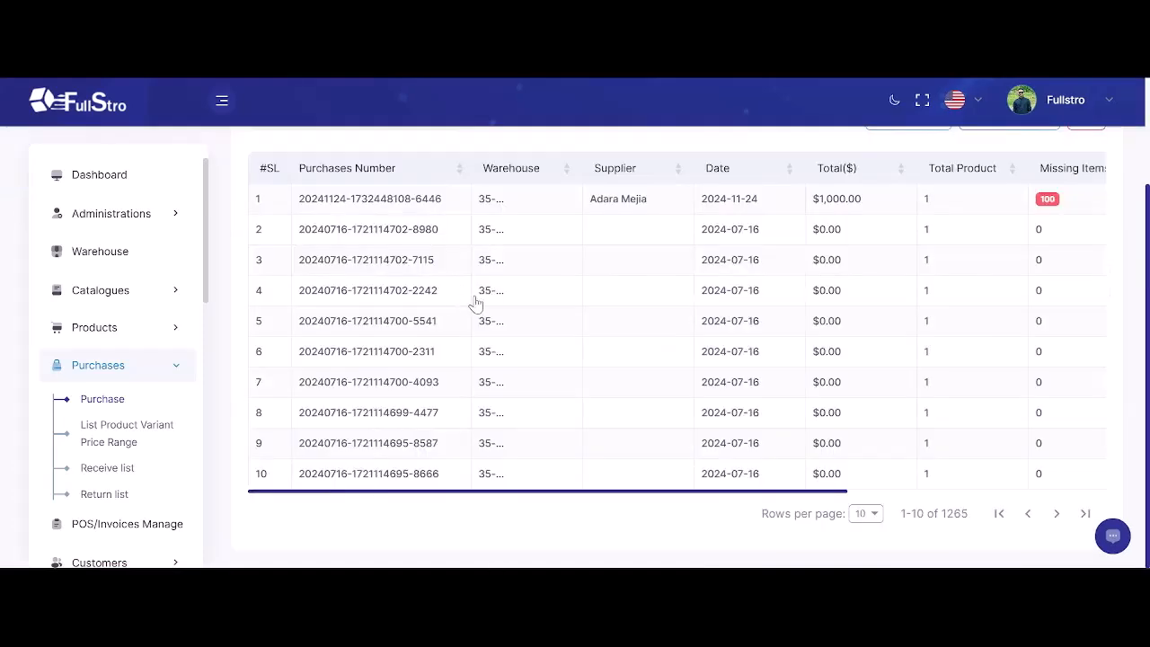
- Open the receive form of the requested 2024-11-24 purchase, examine its order and received columns, and return to the purchase list
{"action": "scroll", "coordinate": [490, 491], "scroll_direction": "up", "scroll_amount": 1}
{"action": "scroll", "coordinate": [490, 491], "scroll_direction": "up", "scroll_amount": 3}
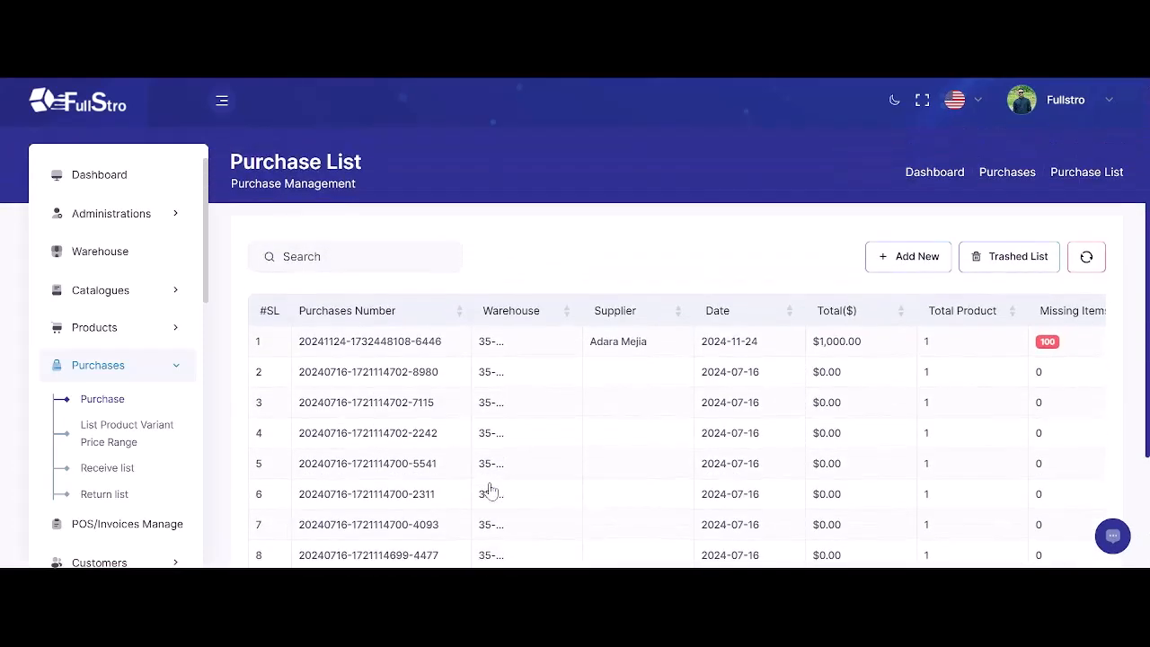
{"action": "scroll", "coordinate": [638, 405], "scroll_direction": "down", "scroll_amount": 2}
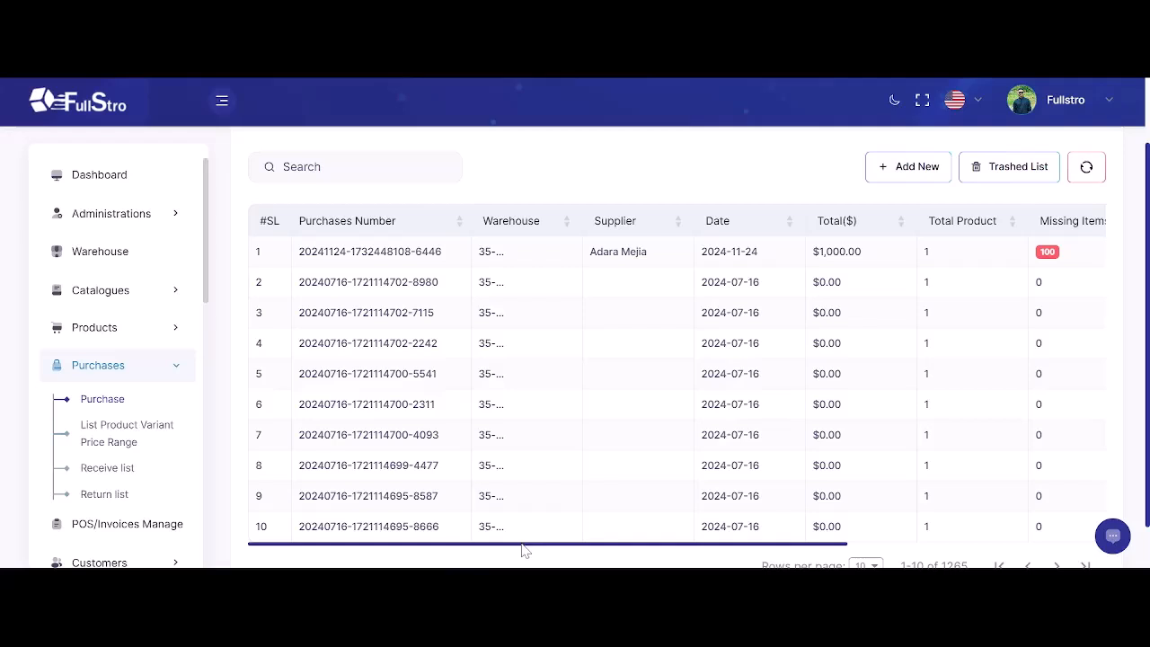
{"action": "left_click_drag", "start_coordinate": [523, 551], "coordinate": [824, 483]}
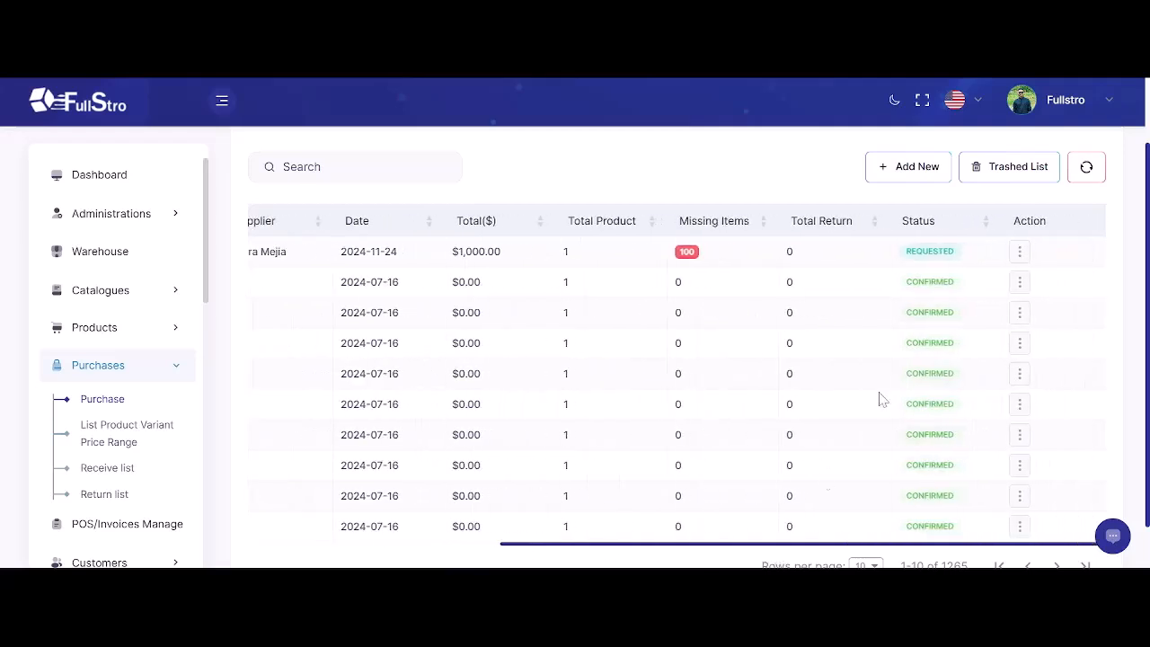
{"action": "left_click", "coordinate": [1013, 256]}
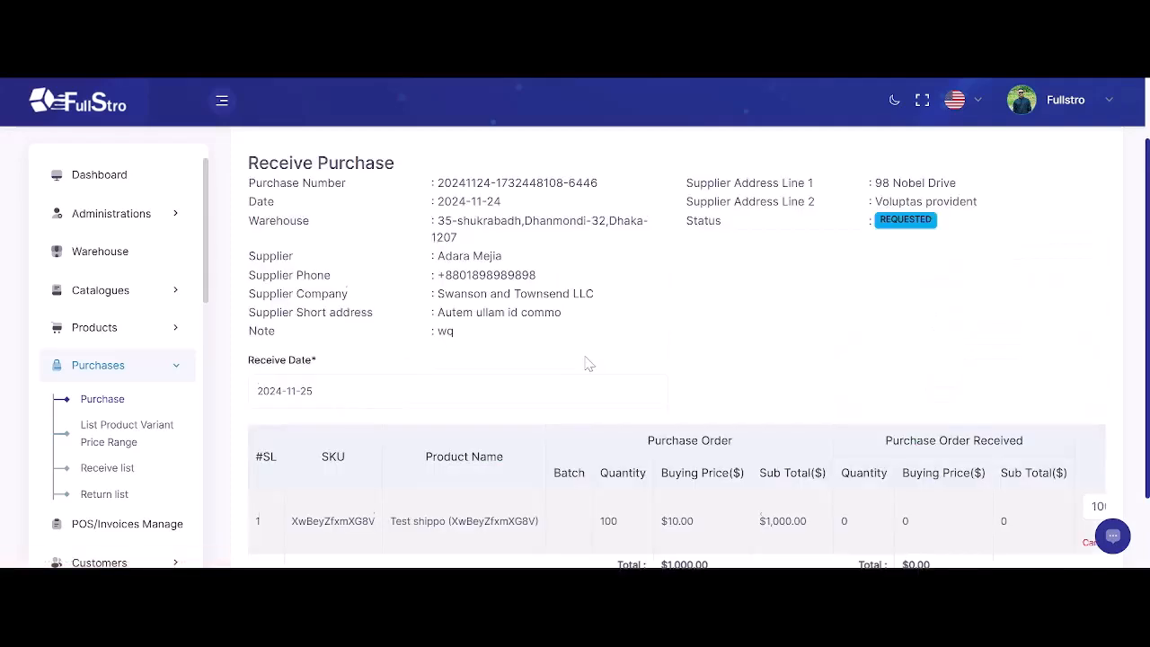
{"action": "scroll", "coordinate": [585, 360], "scroll_direction": "down", "scroll_amount": 2}
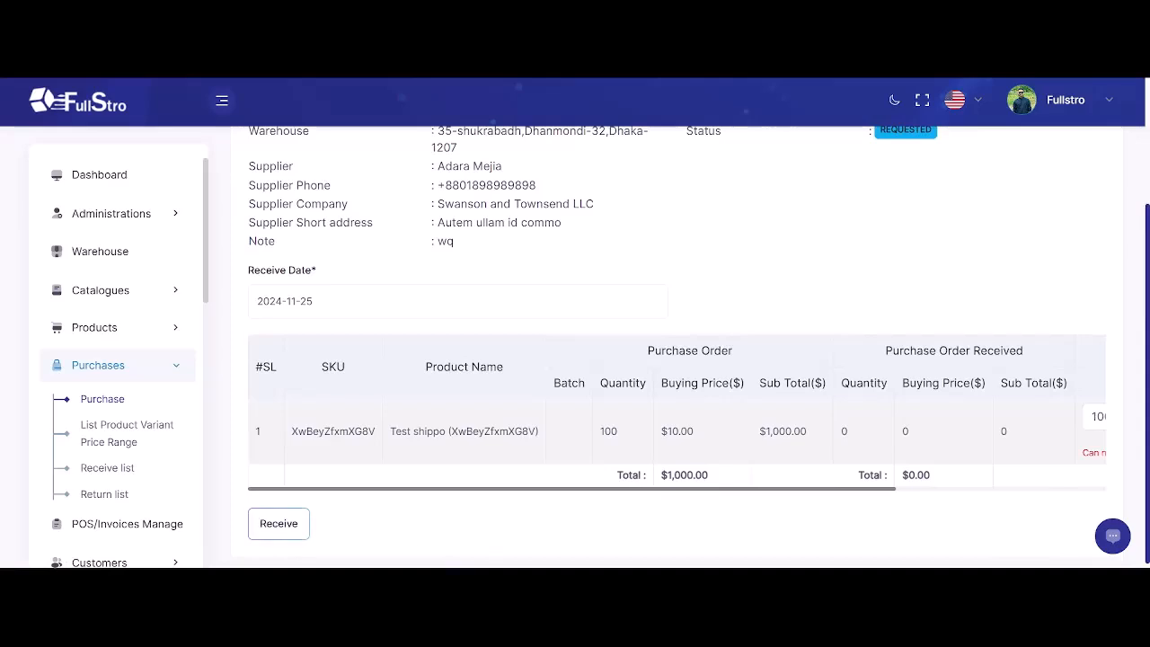
{"action": "left_click_drag", "start_coordinate": [732, 497], "coordinate": [792, 498]}
{"action": "left_click", "coordinate": [791, 499]}
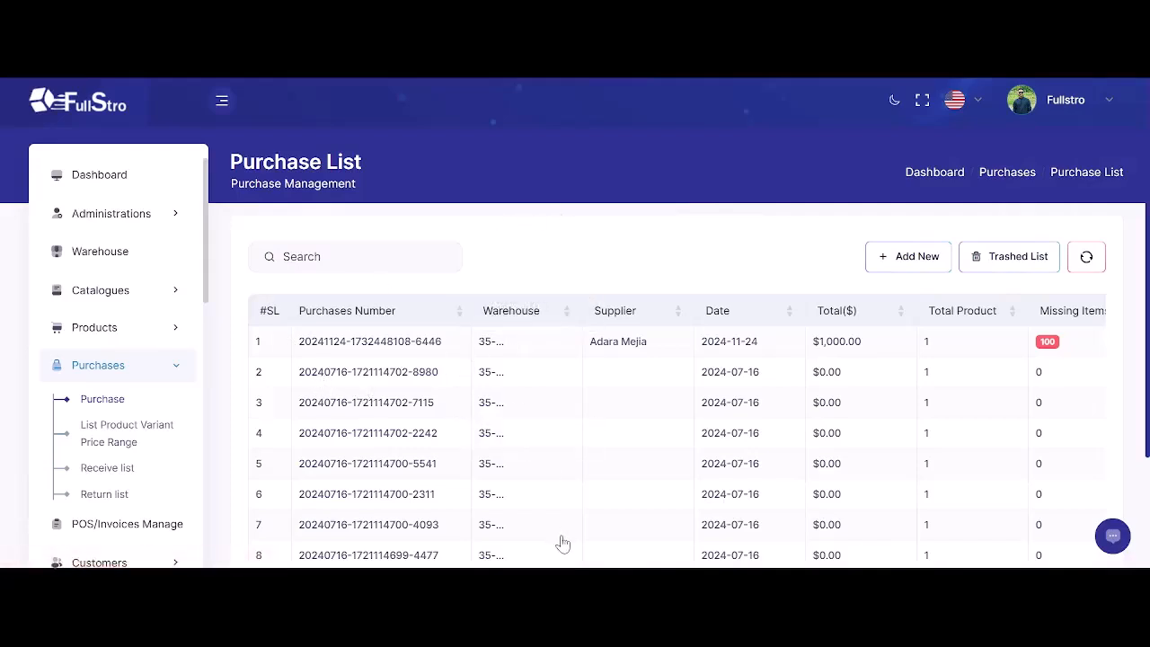
{"action": "scroll", "coordinate": [567, 513], "scroll_direction": "down", "scroll_amount": 1}
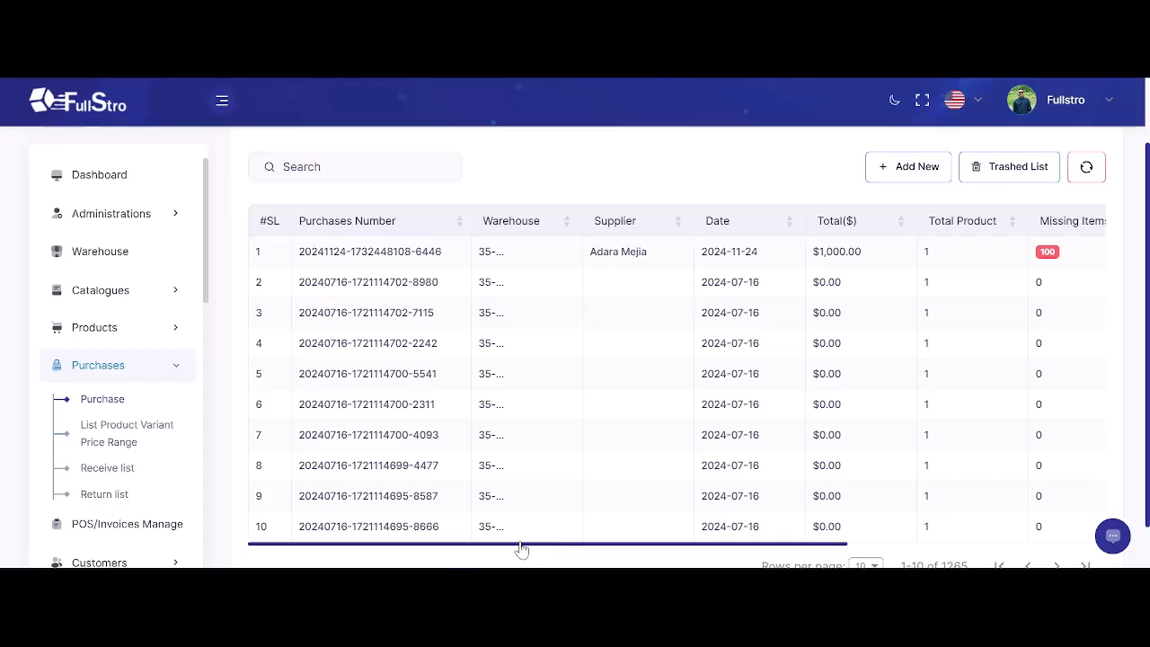
- Delete the requested purchase dated 2024-11-24 from the purchase list, confirm moving it to the trash, and dismiss the confirmation
{"action": "left_click_drag", "start_coordinate": [416, 550], "coordinate": [505, 554]}
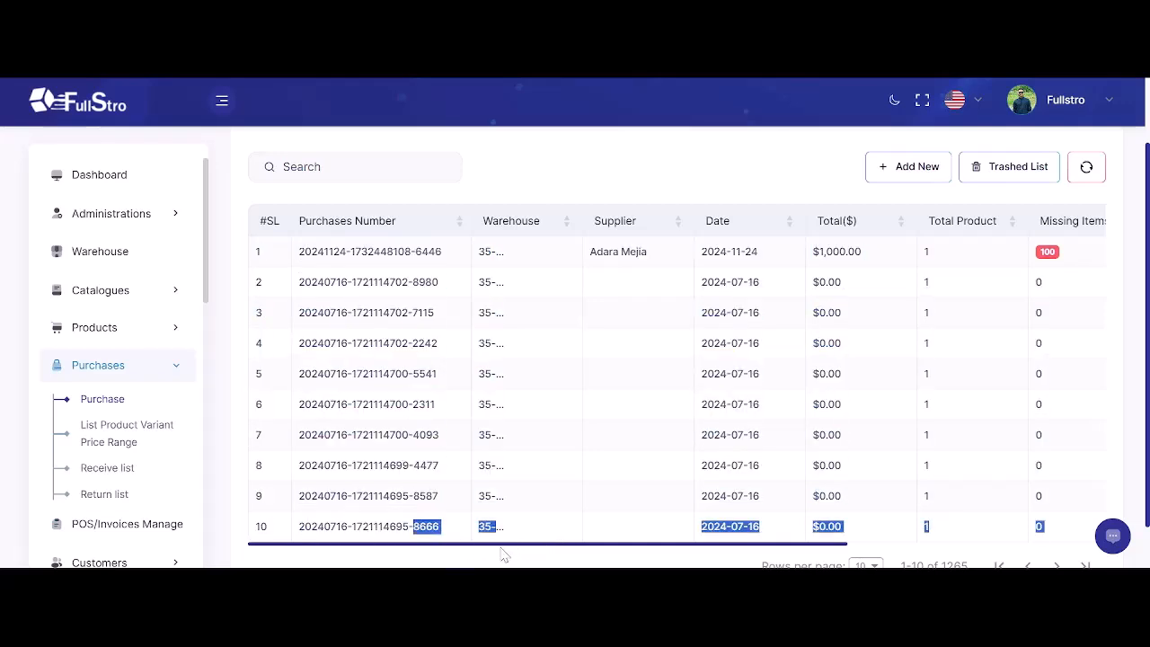
{"action": "left_click", "coordinate": [514, 549]}
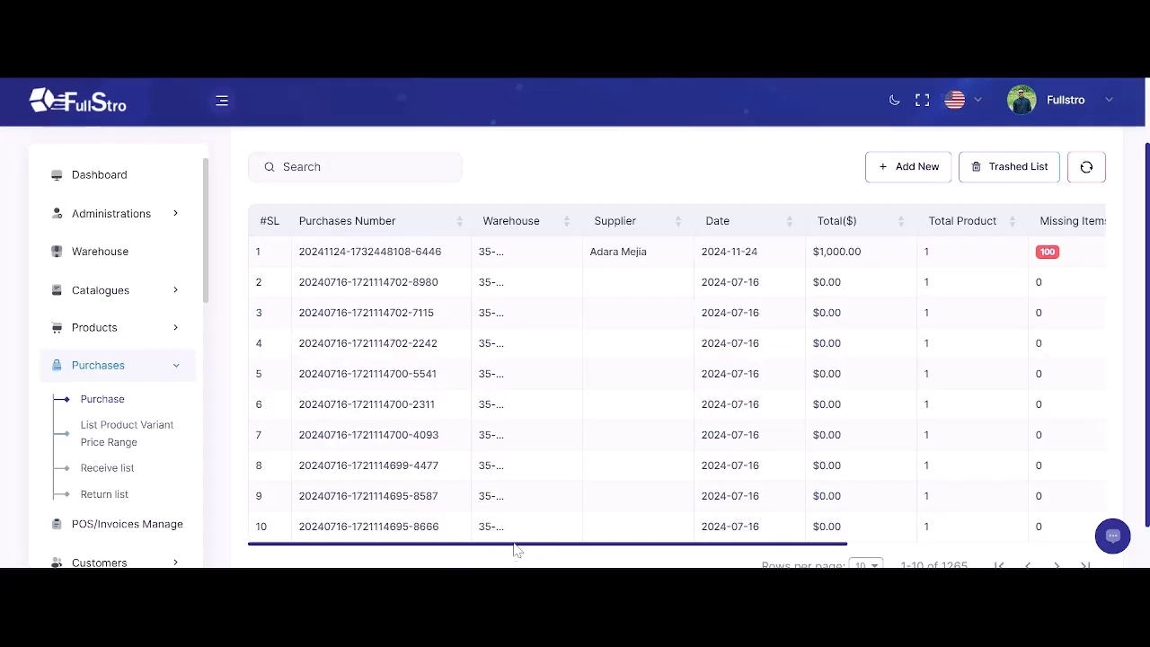
{"action": "left_click_drag", "start_coordinate": [516, 544], "coordinate": [892, 537]}
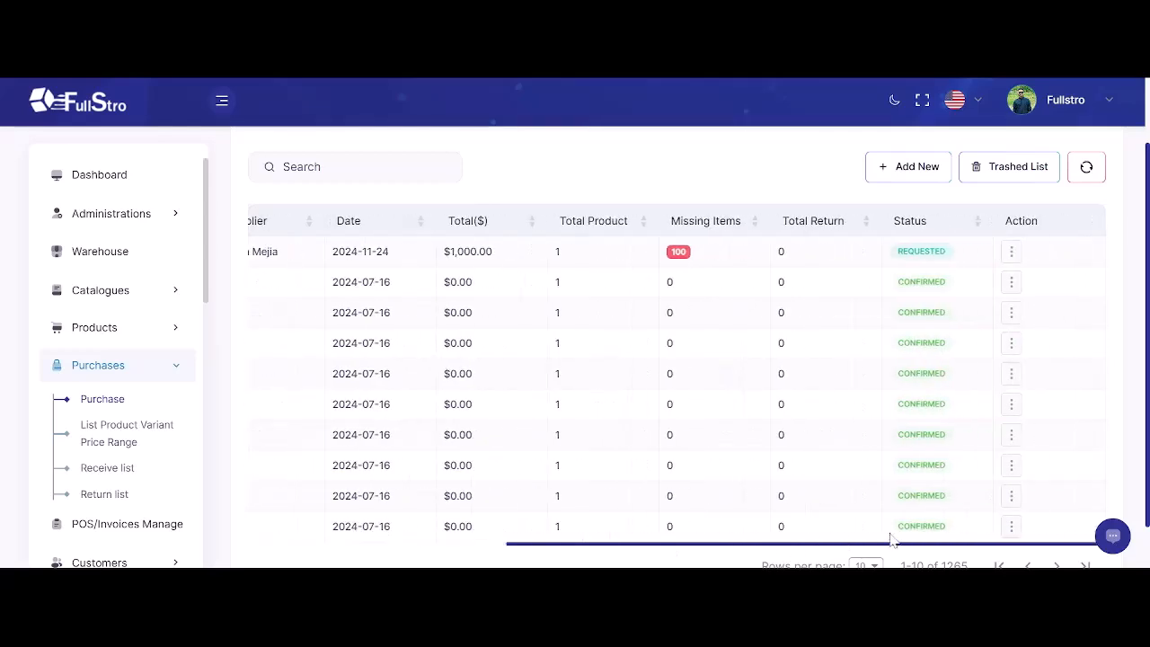
{"action": "left_click", "coordinate": [1011, 252]}
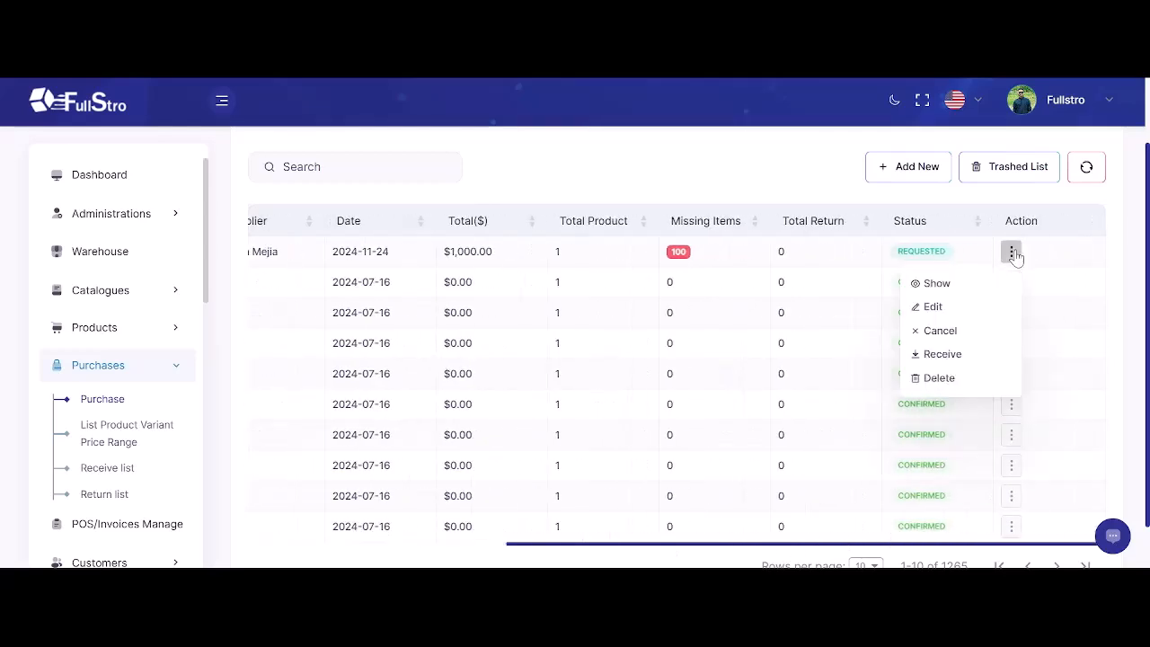
{"action": "left_click", "coordinate": [970, 380]}
{"action": "left_click", "coordinate": [570, 400]}
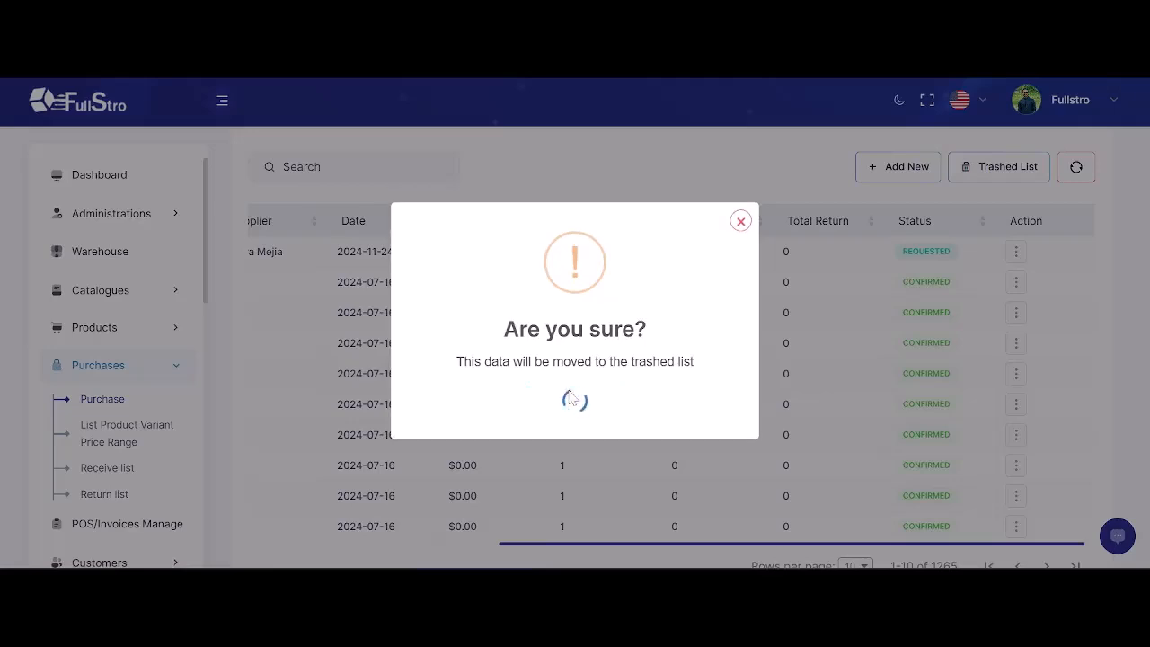
{"action": "left_click", "coordinate": [745, 223]}
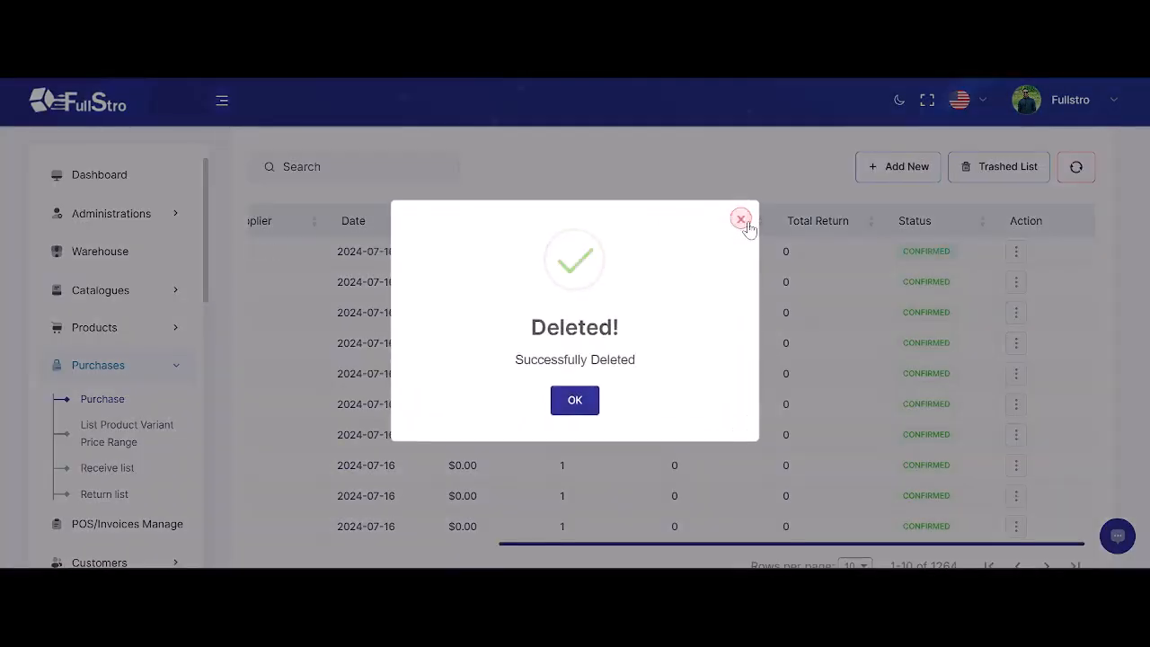
{"action": "left_click", "coordinate": [741, 217]}
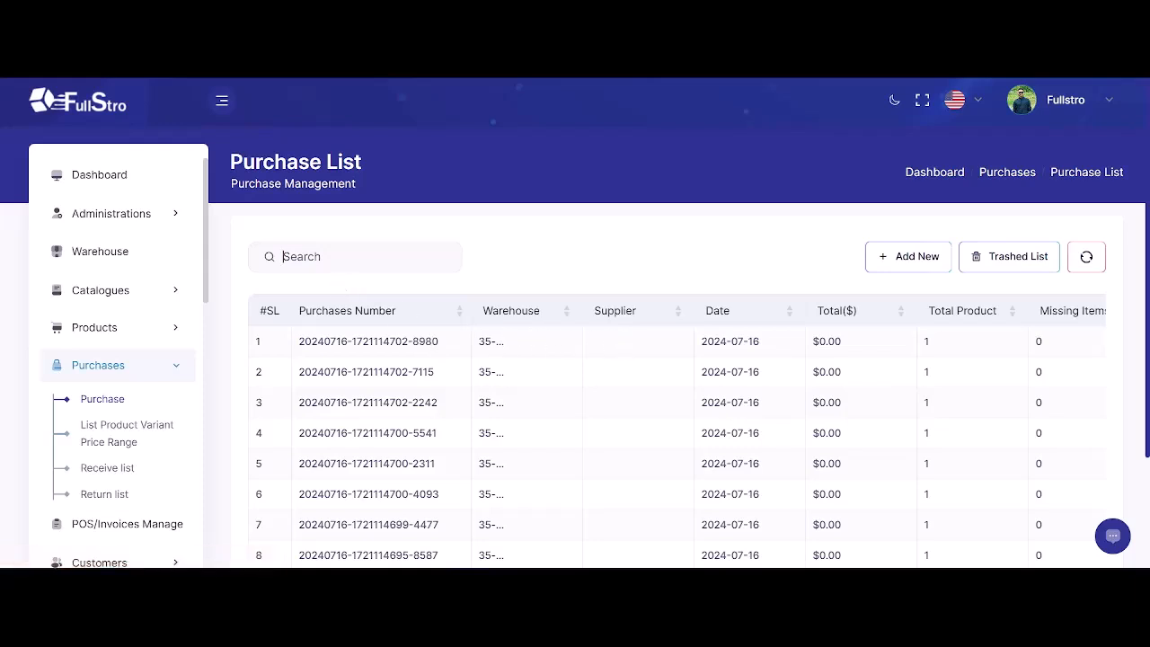
- Search the purchase list by the first listed purchase's number, and open the list of trashed purchases
{"action": "key", "text": "ctrl+v"}
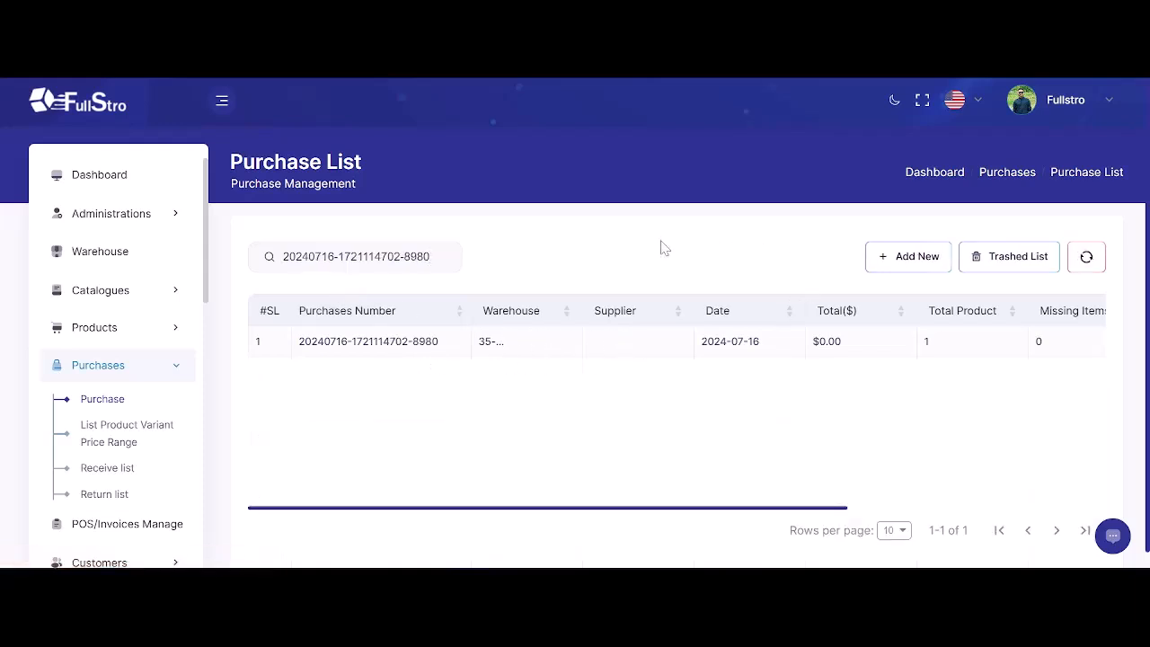
{"action": "left_click", "coordinate": [1019, 260]}
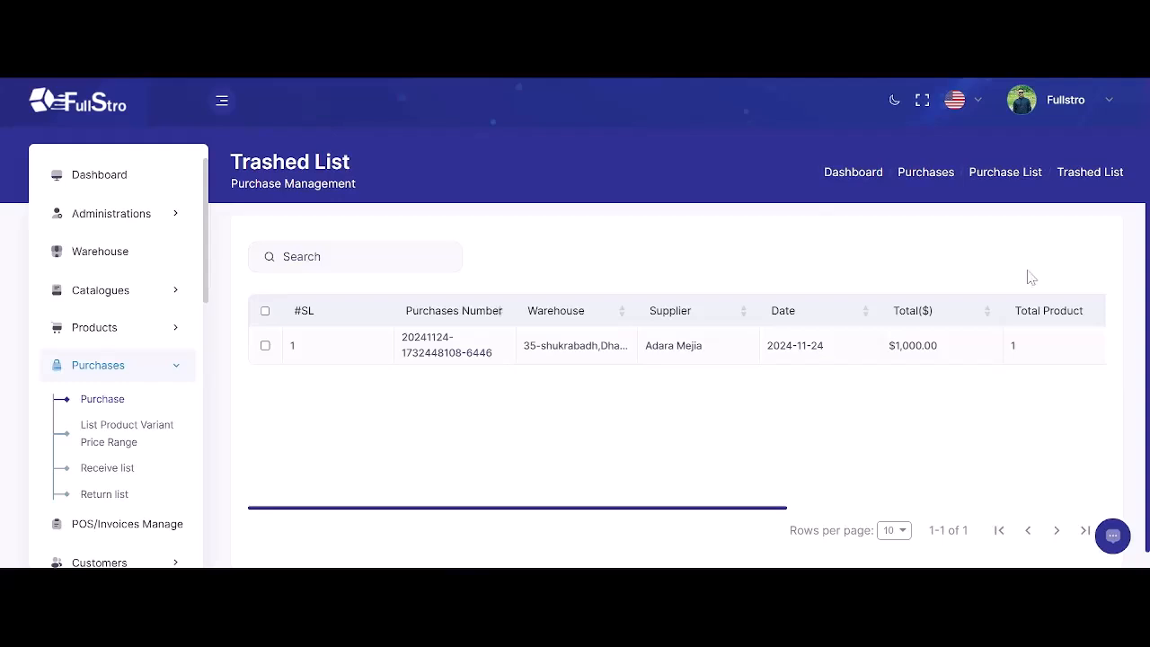
{"action": "scroll", "coordinate": [774, 514], "scroll_direction": "right", "scroll_amount": 5}
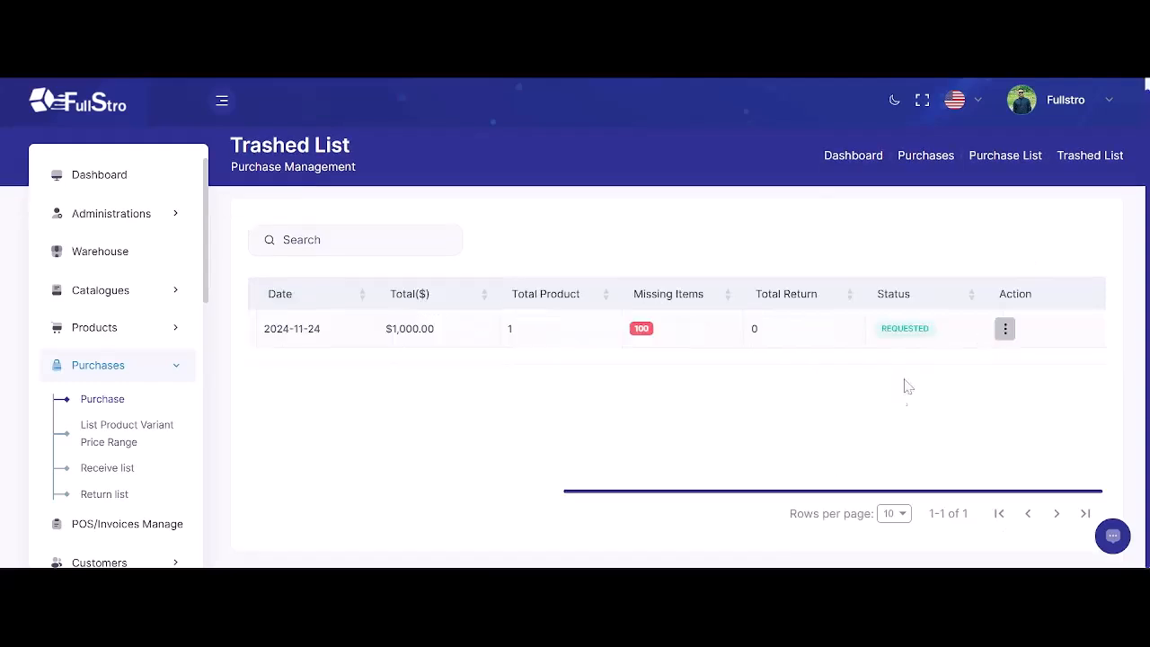
- Delete the trashed purchase dated 2024-11-24 permanently
{"action": "left_click", "coordinate": [1006, 330]}
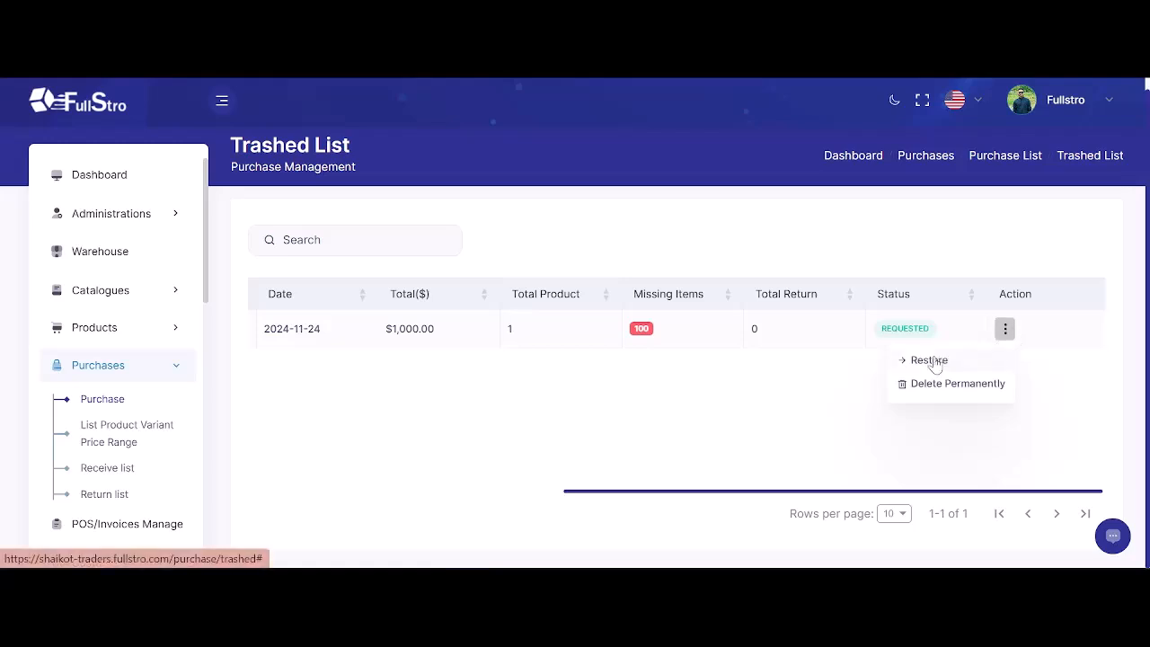
{"action": "left_click", "coordinate": [967, 386]}
{"action": "left_click", "coordinate": [968, 387]}
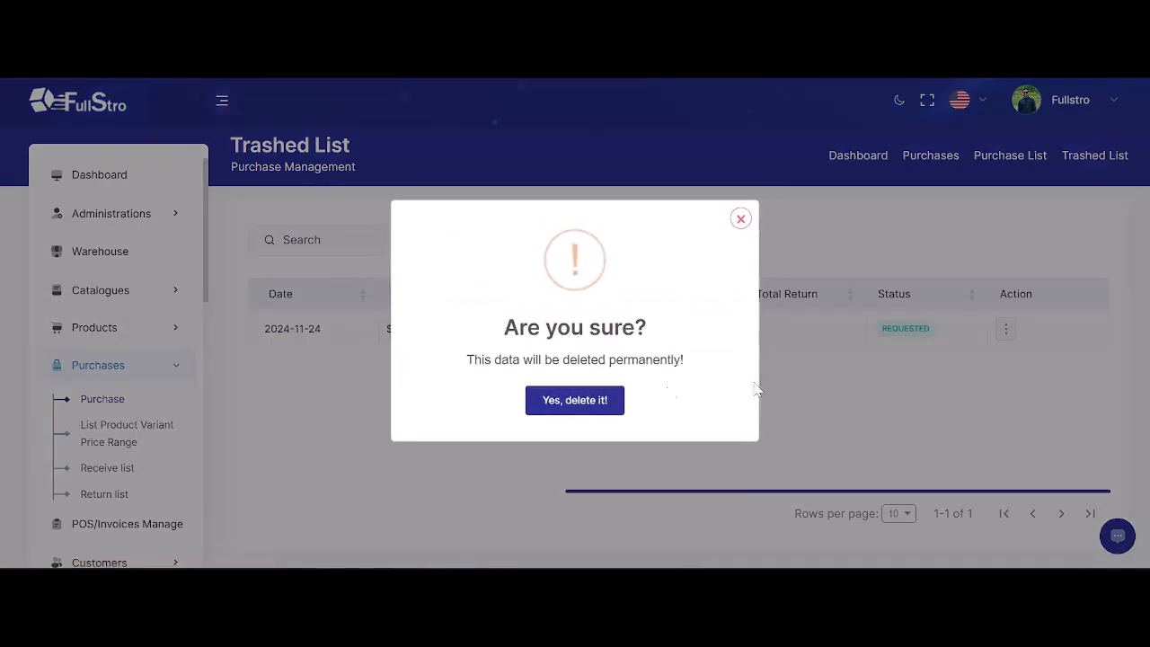